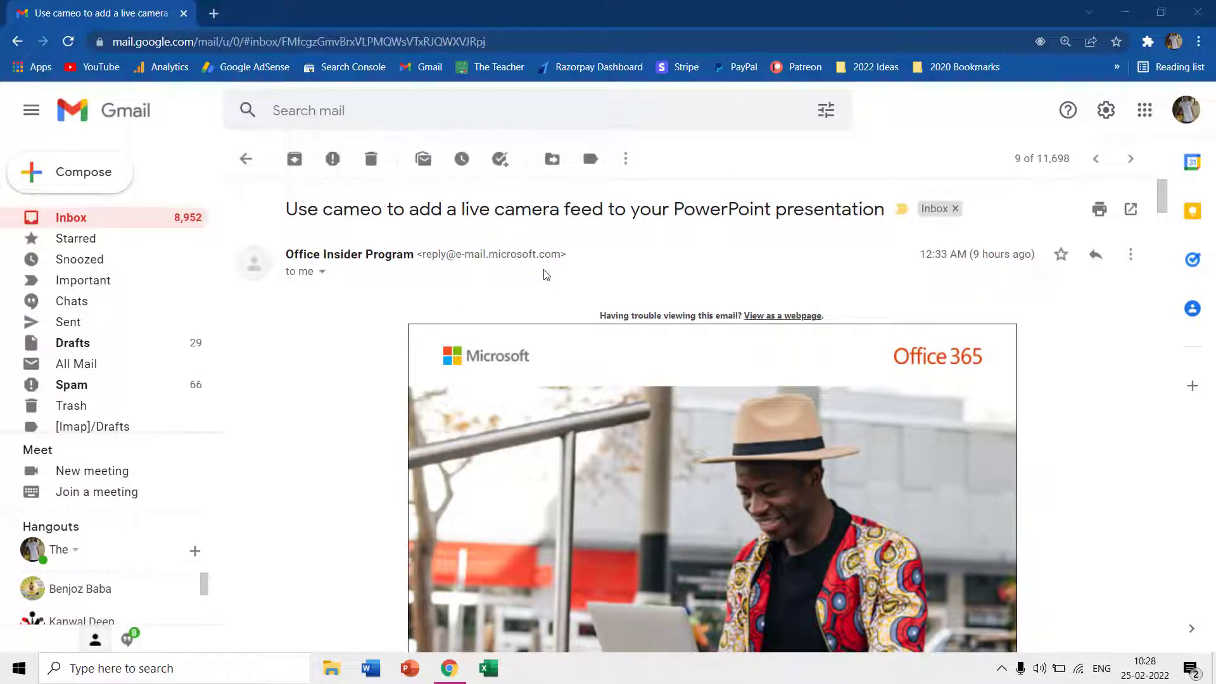
Scroll through the Gmail newsletter's Cameo and Preview Features sections.
{"action": "left_click_drag", "start_coordinate": [1164, 195], "coordinate": [1163, 239]}
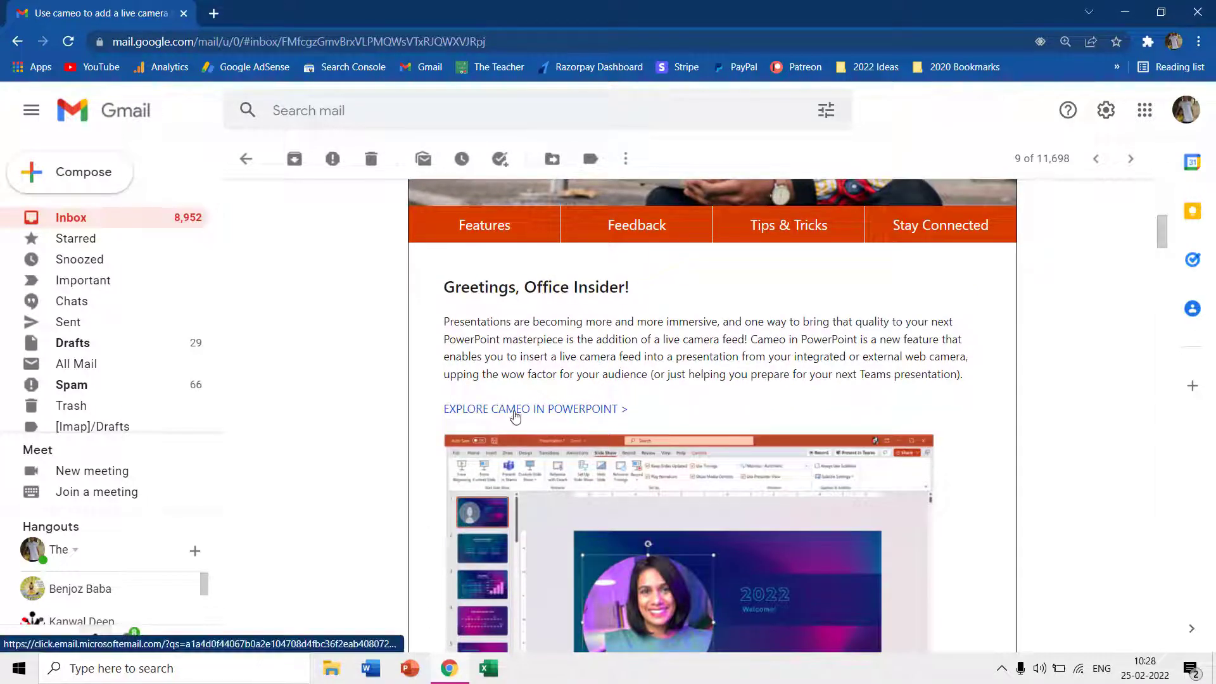
{"action": "scroll", "coordinate": [585, 414], "scroll_direction": "down", "scroll_amount": 3}
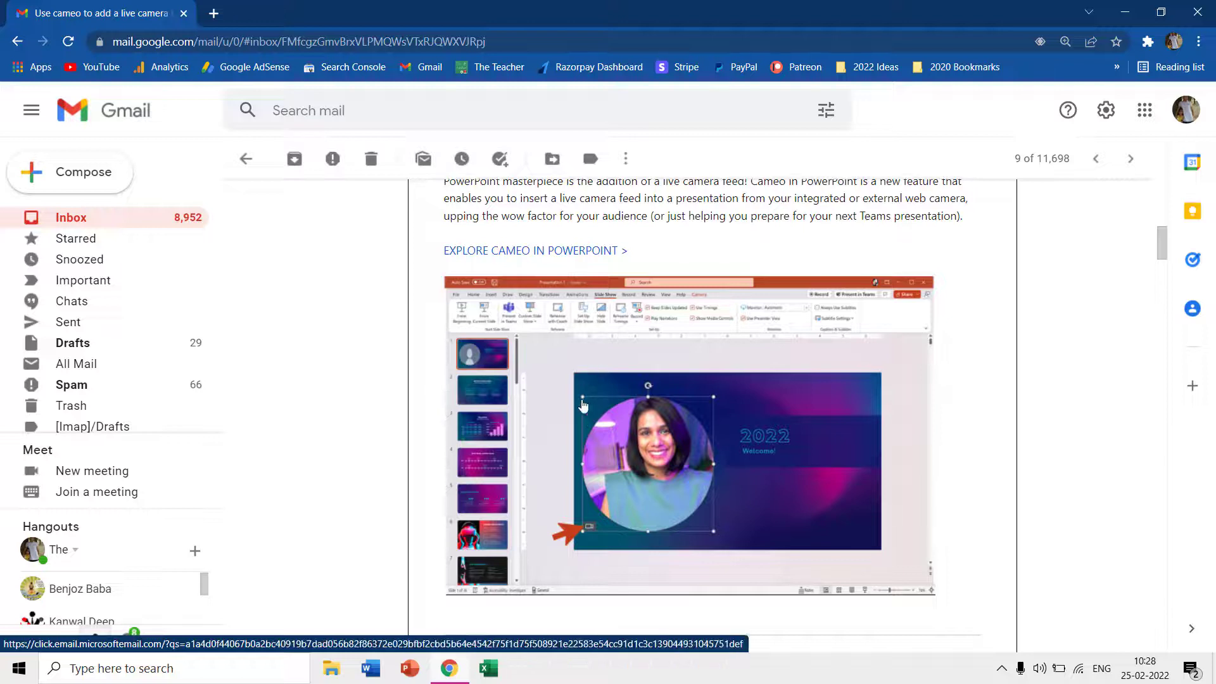
{"action": "scroll", "coordinate": [648, 396], "scroll_direction": "down", "scroll_amount": 3}
{"action": "scroll", "coordinate": [648, 397], "scroll_direction": "down", "scroll_amount": 1}
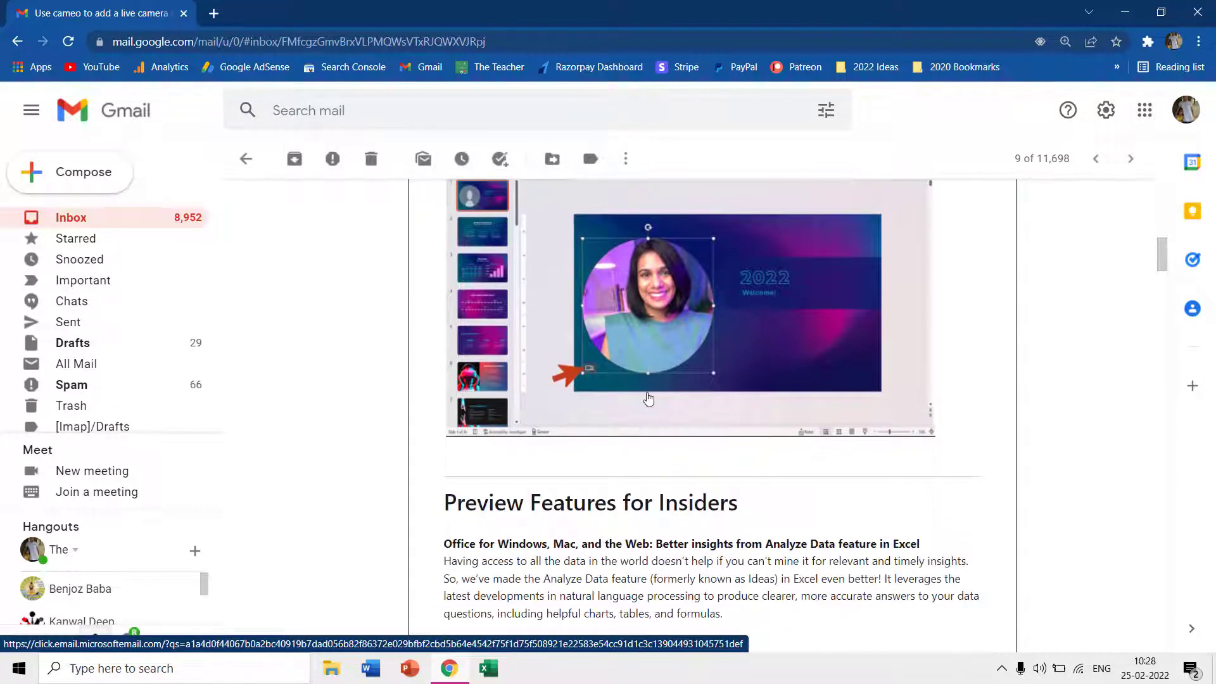
{"action": "scroll", "coordinate": [647, 398], "scroll_direction": "down", "scroll_amount": 1}
{"action": "scroll", "coordinate": [648, 397], "scroll_direction": "down", "scroll_amount": 1}
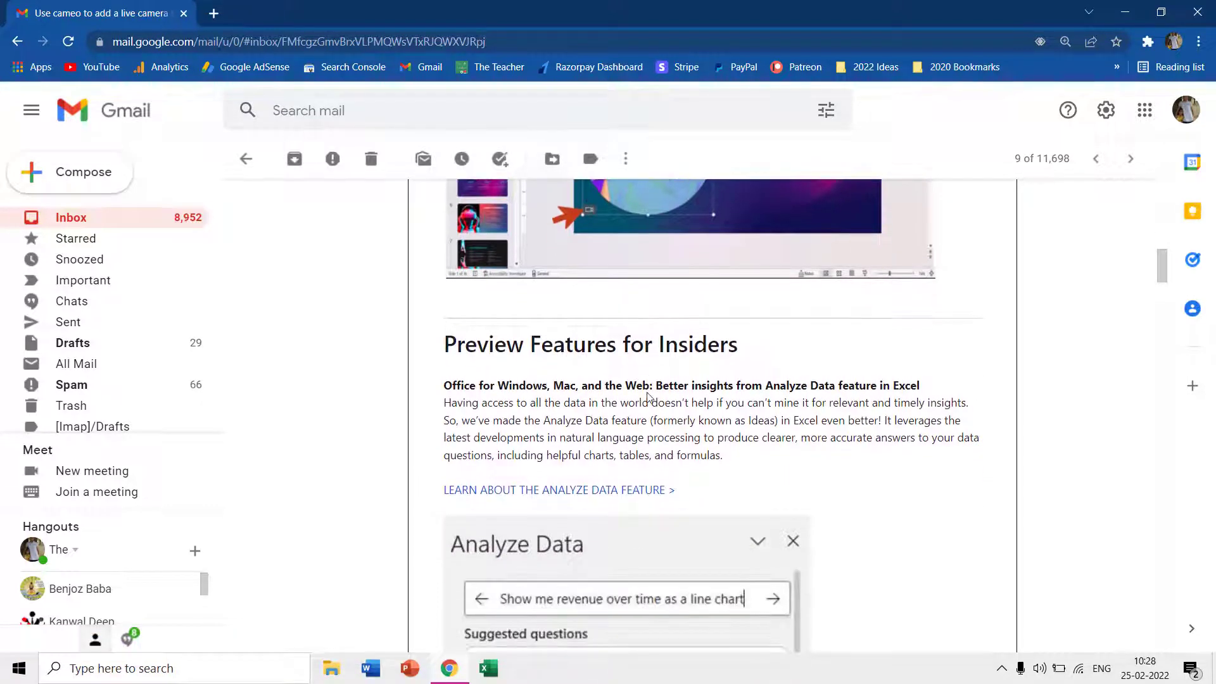
{"action": "scroll", "coordinate": [647, 397], "scroll_direction": "down", "scroll_amount": 2}
{"action": "scroll", "coordinate": [647, 397], "scroll_direction": "down", "scroll_amount": 1}
{"action": "scroll", "coordinate": [648, 397], "scroll_direction": "down", "scroll_amount": 1}
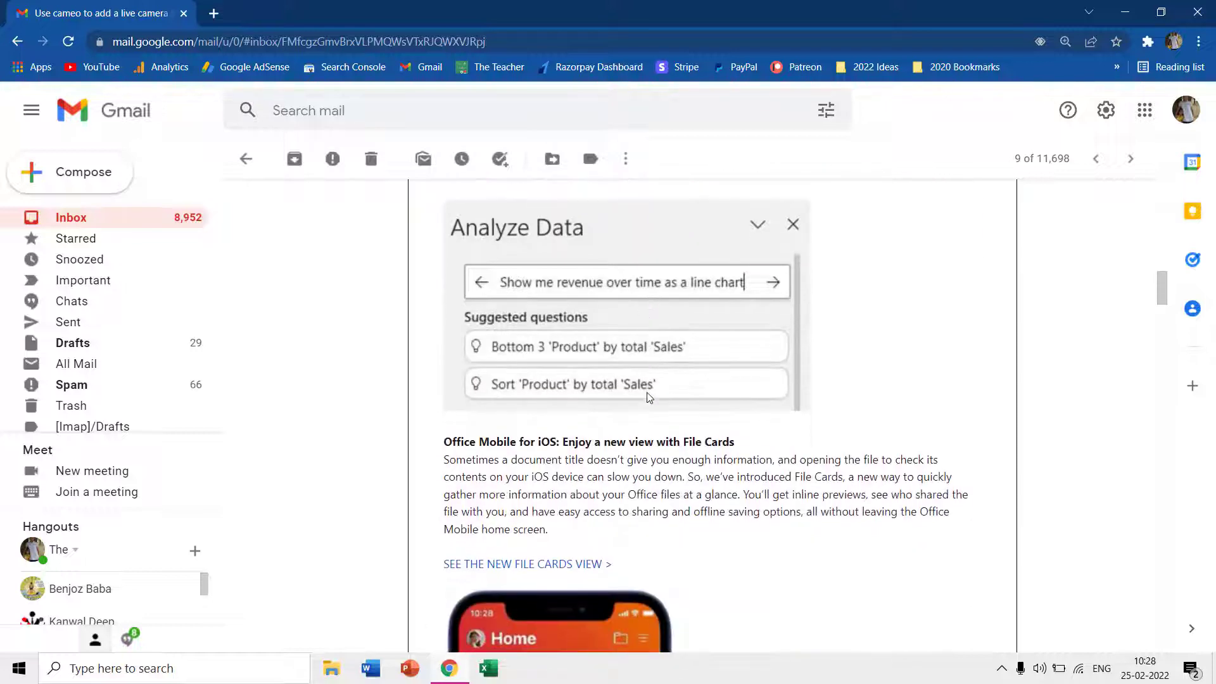
{"action": "scroll", "coordinate": [648, 397], "scroll_direction": "down", "scroll_amount": 1}
{"action": "scroll", "coordinate": [649, 397], "scroll_direction": "down", "scroll_amount": 2}
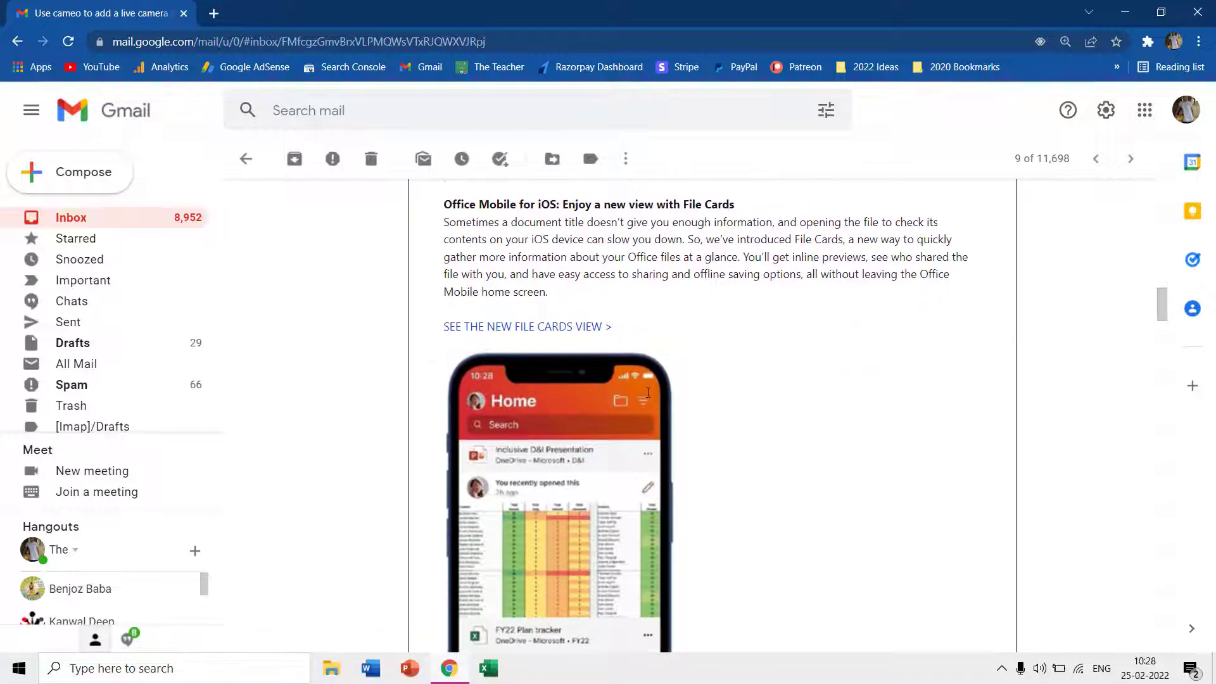
{"action": "scroll", "coordinate": [648, 397], "scroll_direction": "down", "scroll_amount": 2}
{"action": "scroll", "coordinate": [648, 397], "scroll_direction": "down", "scroll_amount": 2}
{"action": "scroll", "coordinate": [649, 397], "scroll_direction": "down", "scroll_amount": 3}
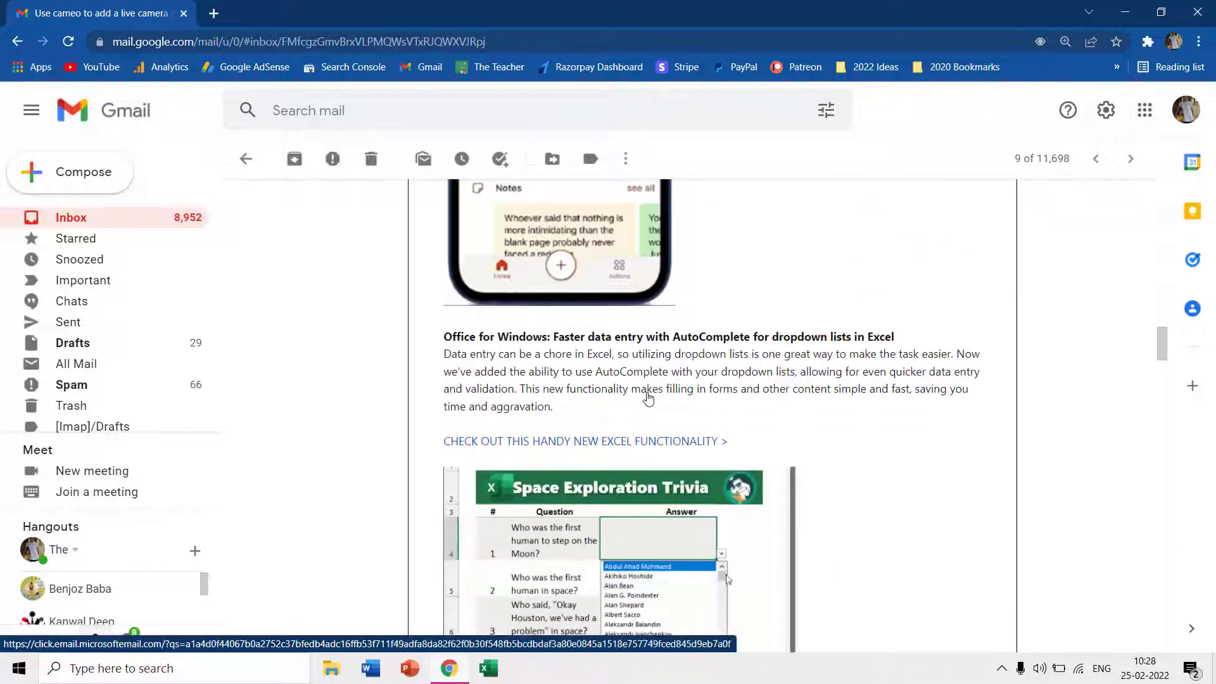
{"action": "scroll", "coordinate": [648, 397], "scroll_direction": "down", "scroll_amount": 3}
{"action": "scroll", "coordinate": [645, 385], "scroll_direction": "up", "scroll_amount": 1}
{"action": "scroll", "coordinate": [645, 384], "scroll_direction": "up", "scroll_amount": 1}
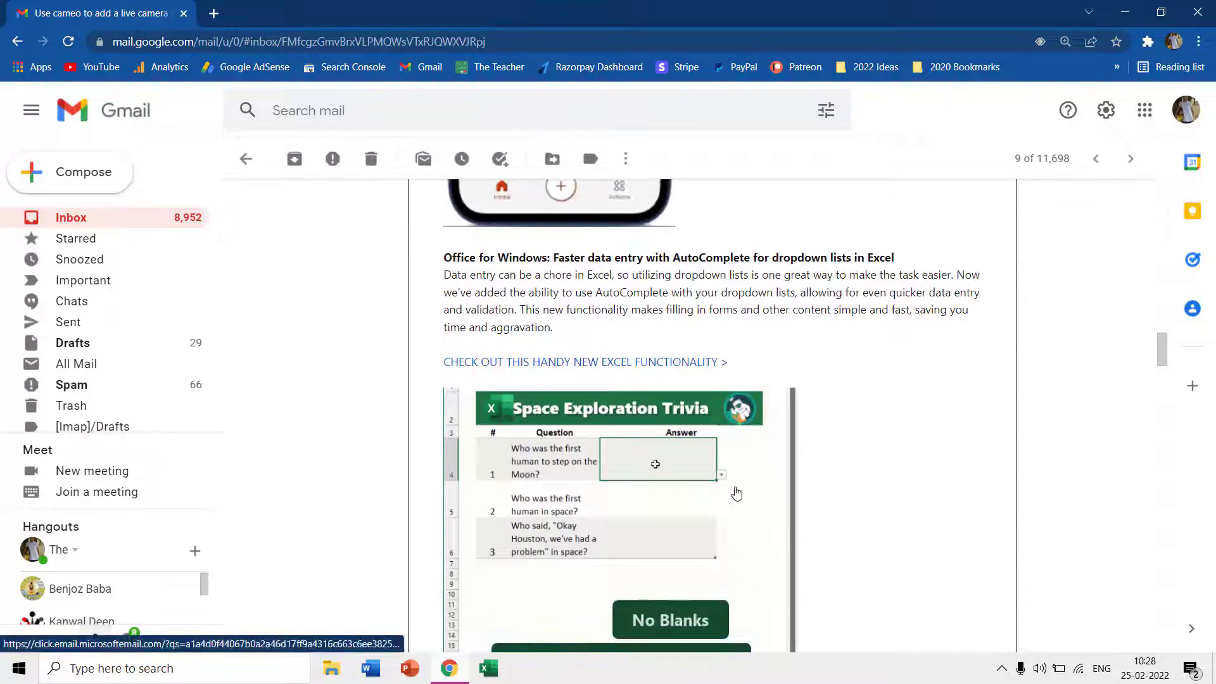
{"action": "scroll", "coordinate": [771, 506], "scroll_direction": "down", "scroll_amount": 3}
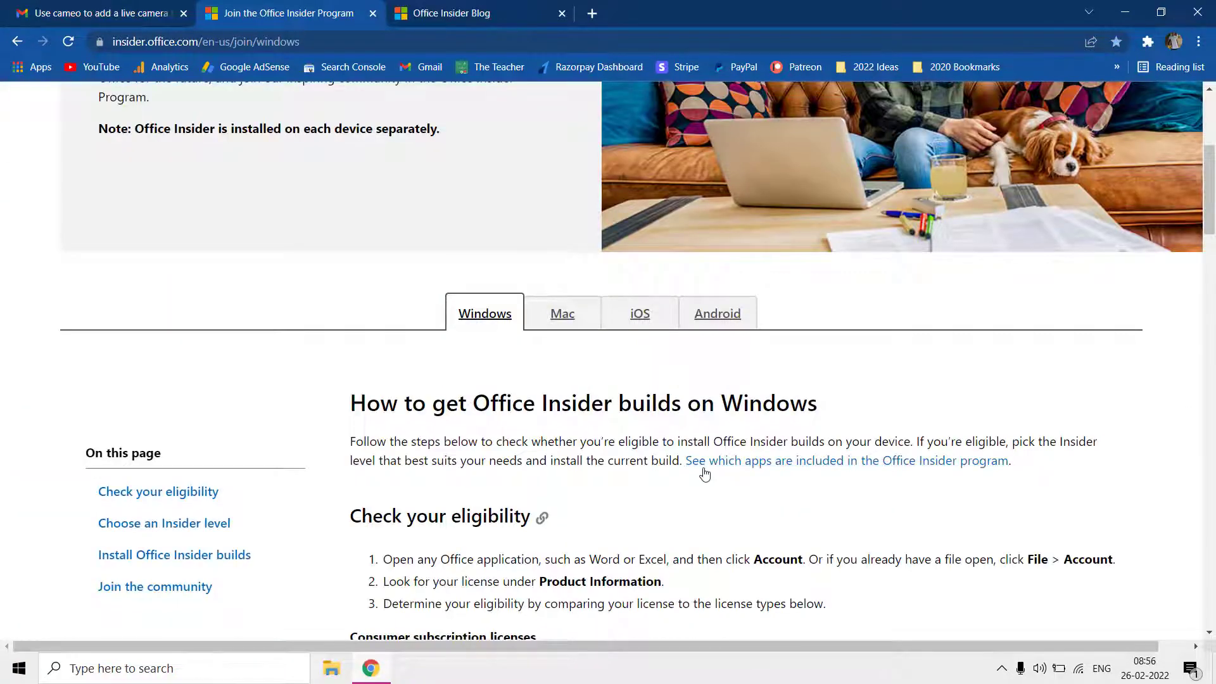
Scroll the insider.office.com Windows page past 'Check your eligibility' and the license types.
{"action": "scroll", "coordinate": [696, 466], "scroll_direction": "down", "scroll_amount": 1}
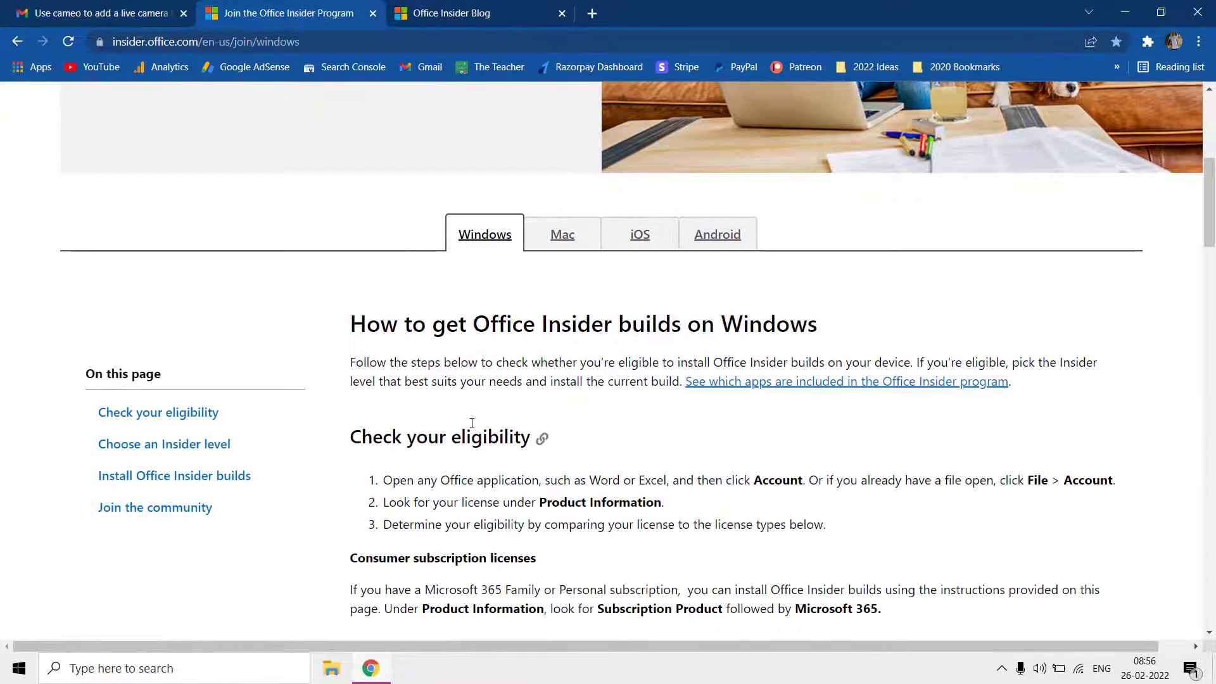
{"action": "scroll", "coordinate": [787, 436], "scroll_direction": "down", "scroll_amount": 2}
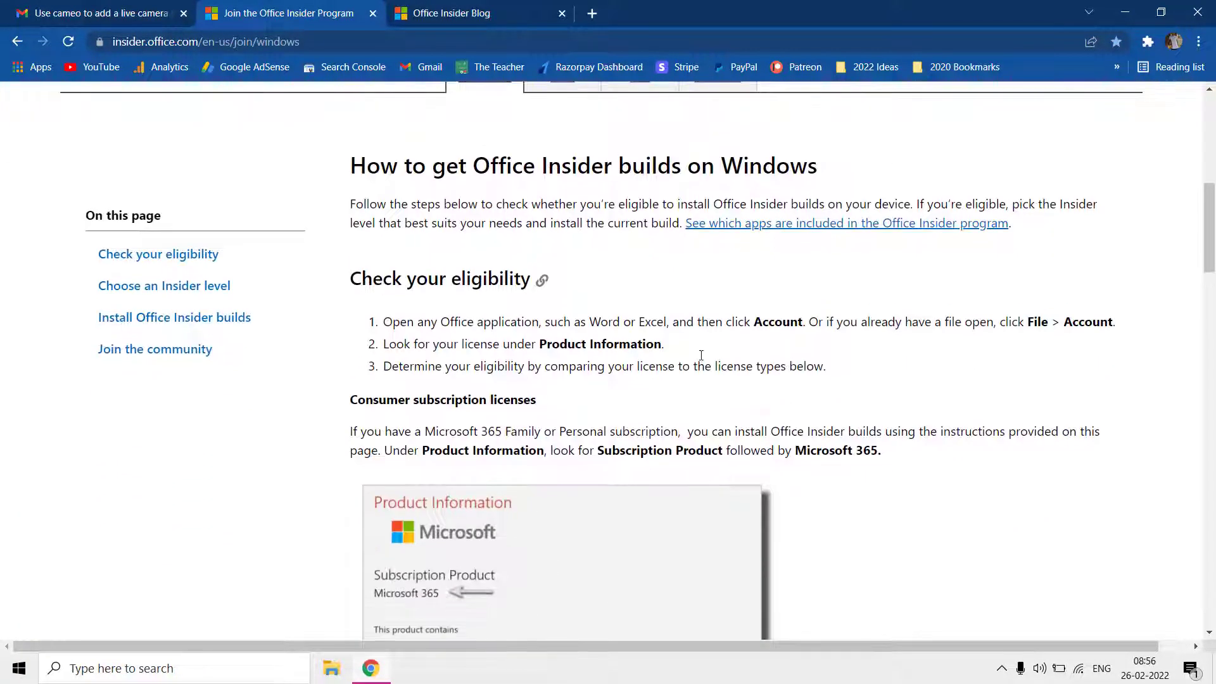
{"action": "scroll", "coordinate": [787, 361], "scroll_direction": "down", "scroll_amount": 2}
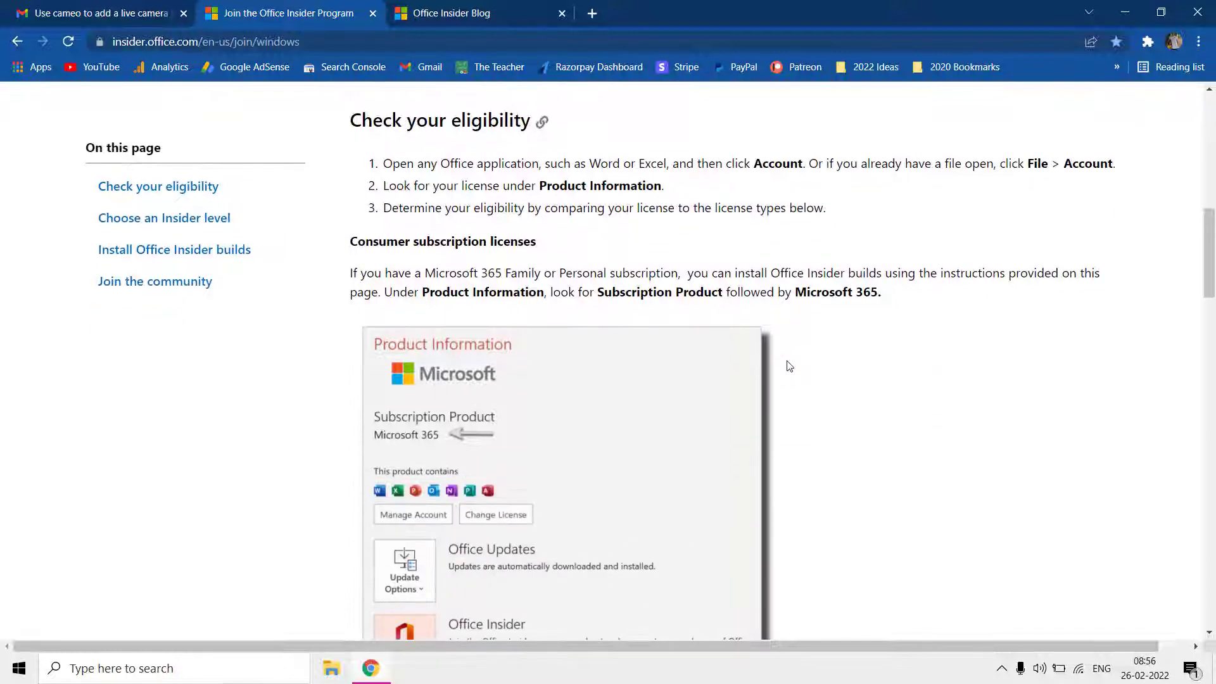
{"action": "scroll", "coordinate": [788, 366], "scroll_direction": "down", "scroll_amount": 2}
{"action": "scroll", "coordinate": [789, 367], "scroll_direction": "down", "scroll_amount": 1}
{"action": "scroll", "coordinate": [788, 367], "scroll_direction": "down", "scroll_amount": 2}
{"action": "scroll", "coordinate": [788, 367], "scroll_direction": "down", "scroll_amount": 4}
{"action": "scroll", "coordinate": [789, 368], "scroll_direction": "down", "scroll_amount": 2}
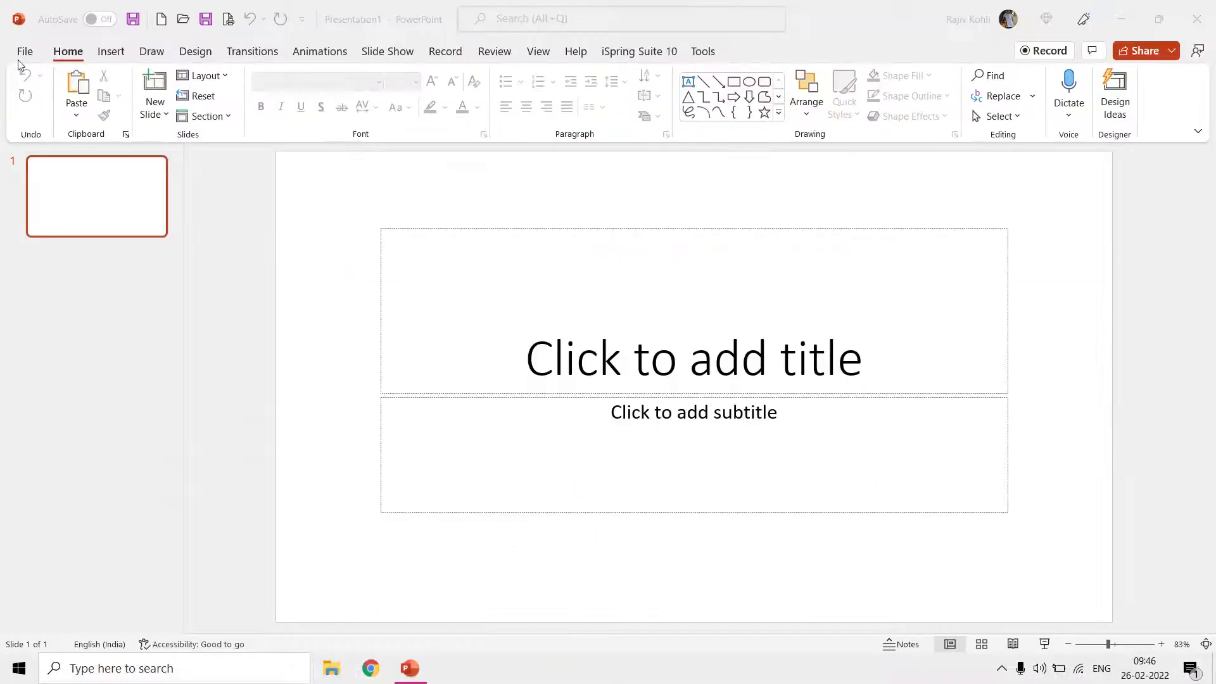
Show the File > Account page with the Microsoft 365 subscription and Current Channel version 2201.
{"action": "left_click", "coordinate": [26, 51]}
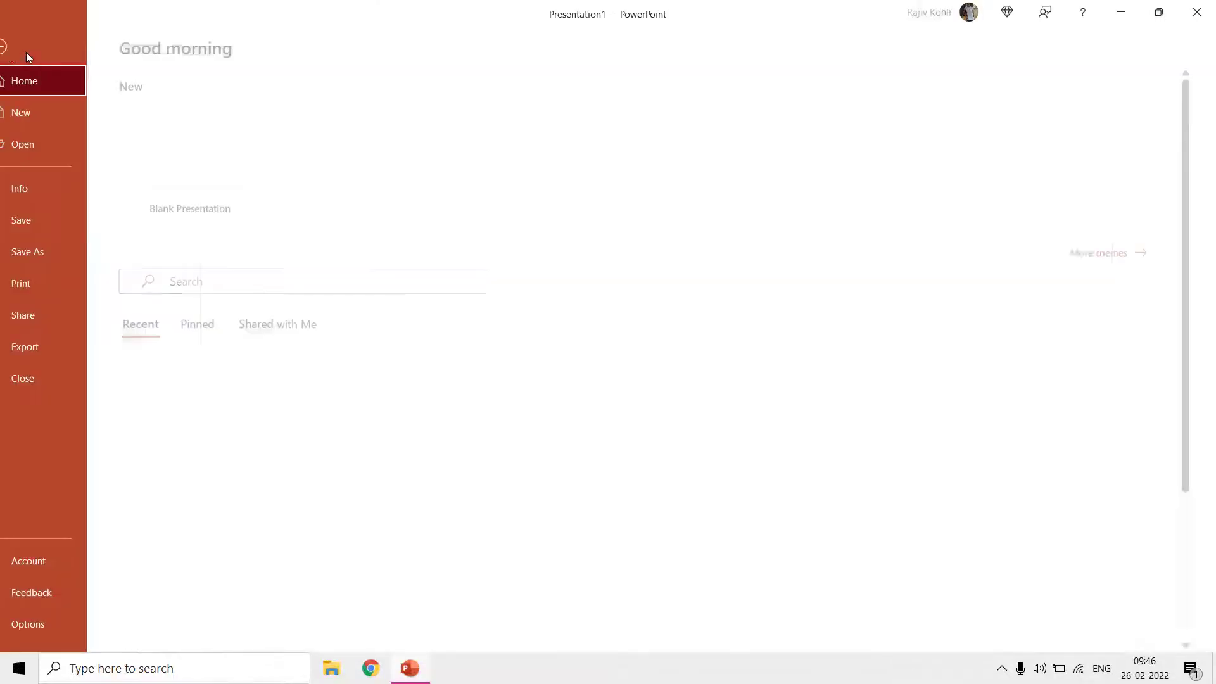
{"action": "left_click", "coordinate": [54, 566]}
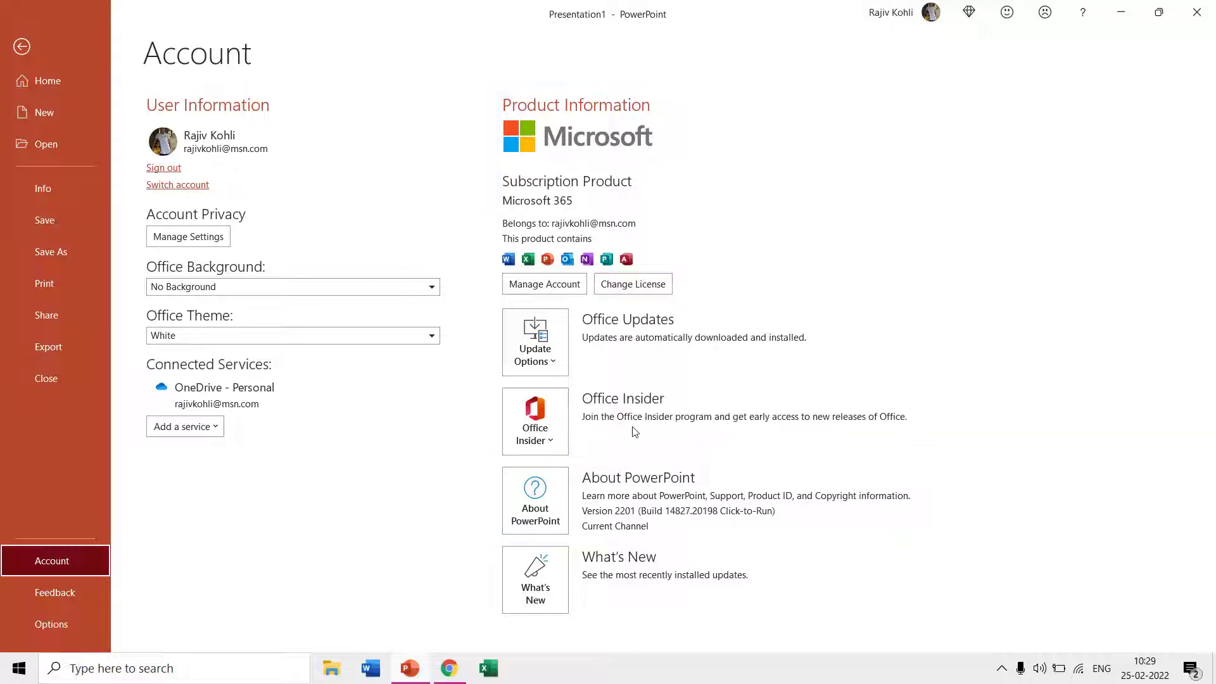
Run Update Now to confirm Office is up to date, then show the Office Insider options.
{"action": "left_click", "coordinate": [550, 359]}
{"action": "left_click", "coordinate": [566, 400]}
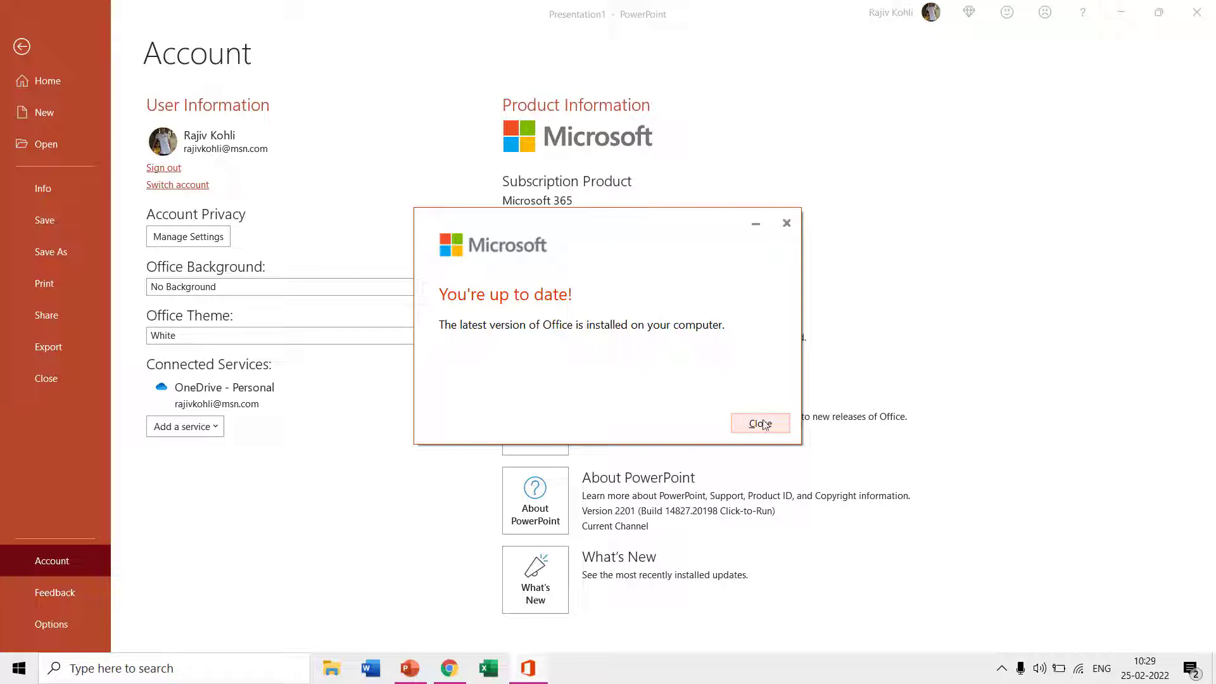
{"action": "left_click", "coordinate": [761, 424]}
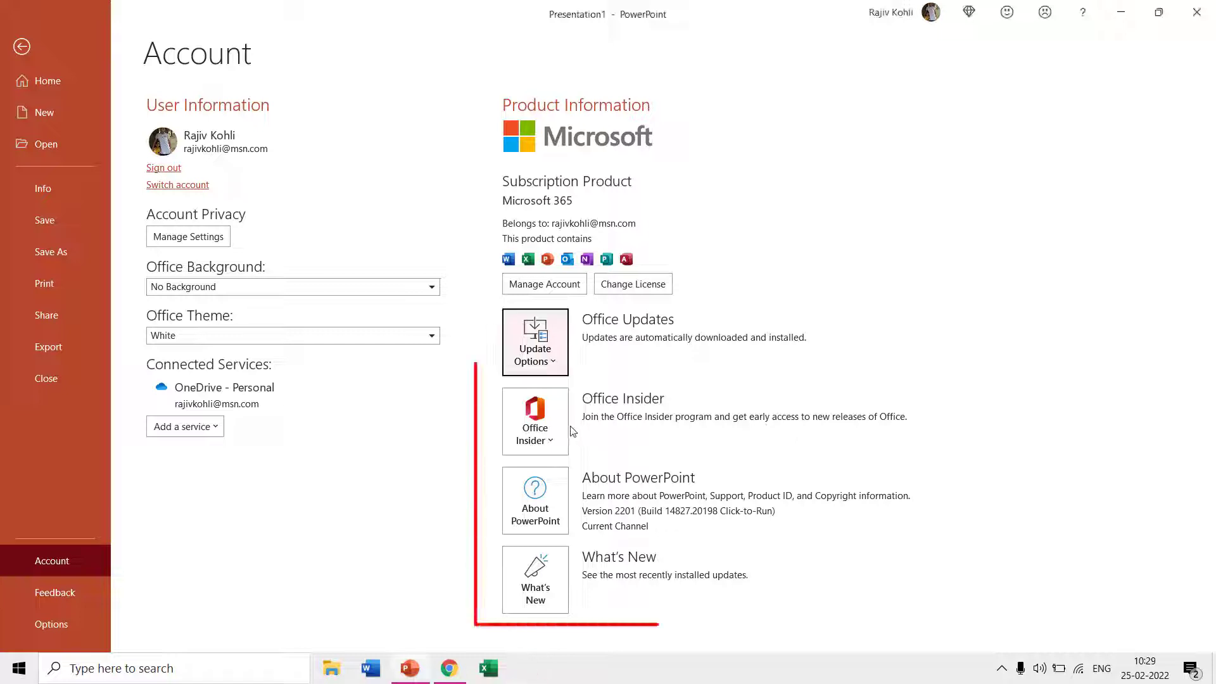
{"action": "left_click", "coordinate": [546, 418]}
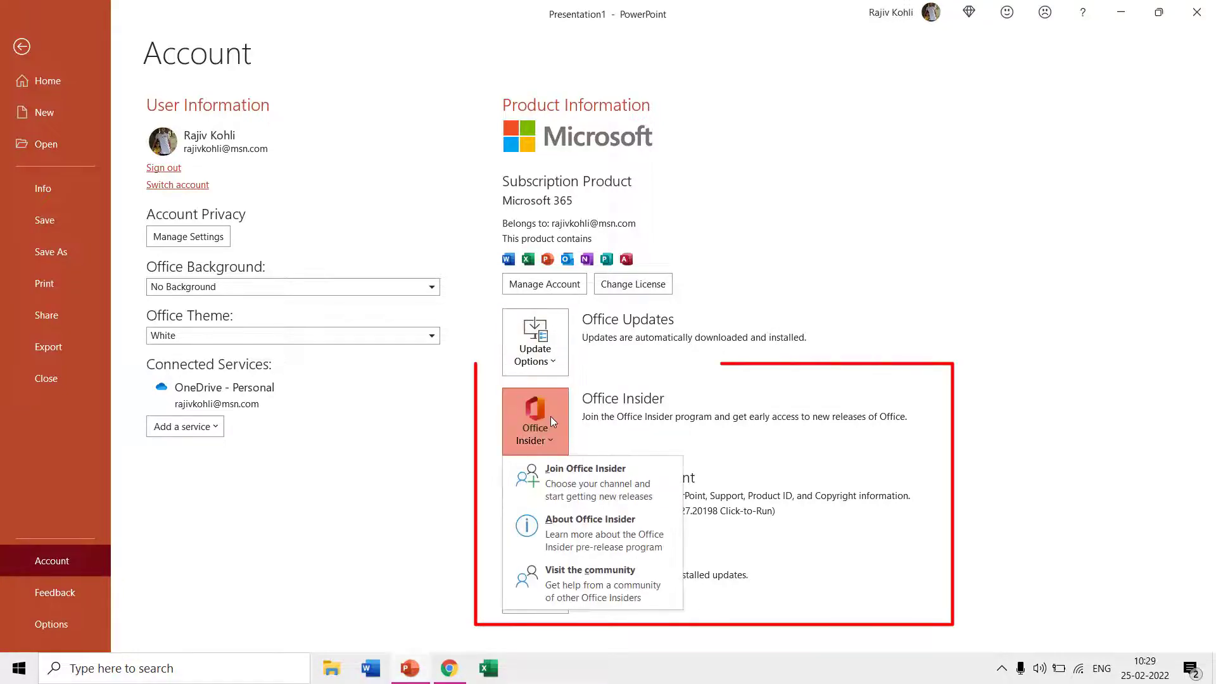
Join Office Insider on the Beta Channel, agreeing to the terms and declining the newsletter.
{"action": "left_click", "coordinate": [577, 484]}
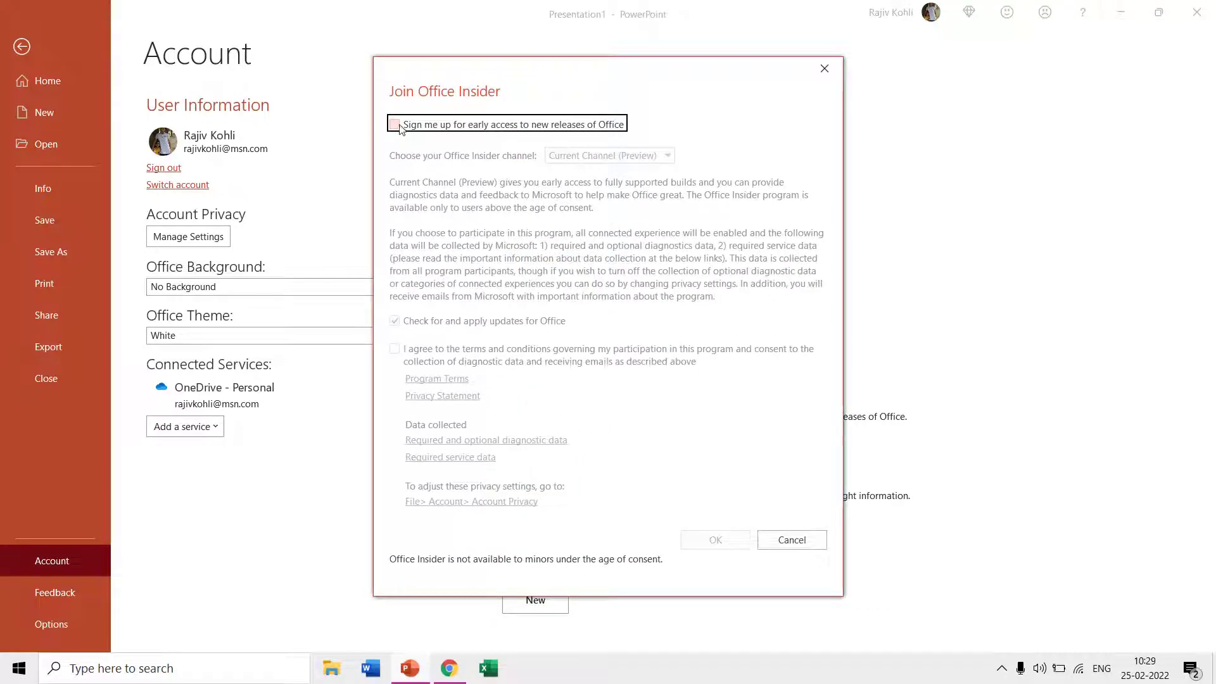
{"action": "left_click", "coordinate": [395, 124]}
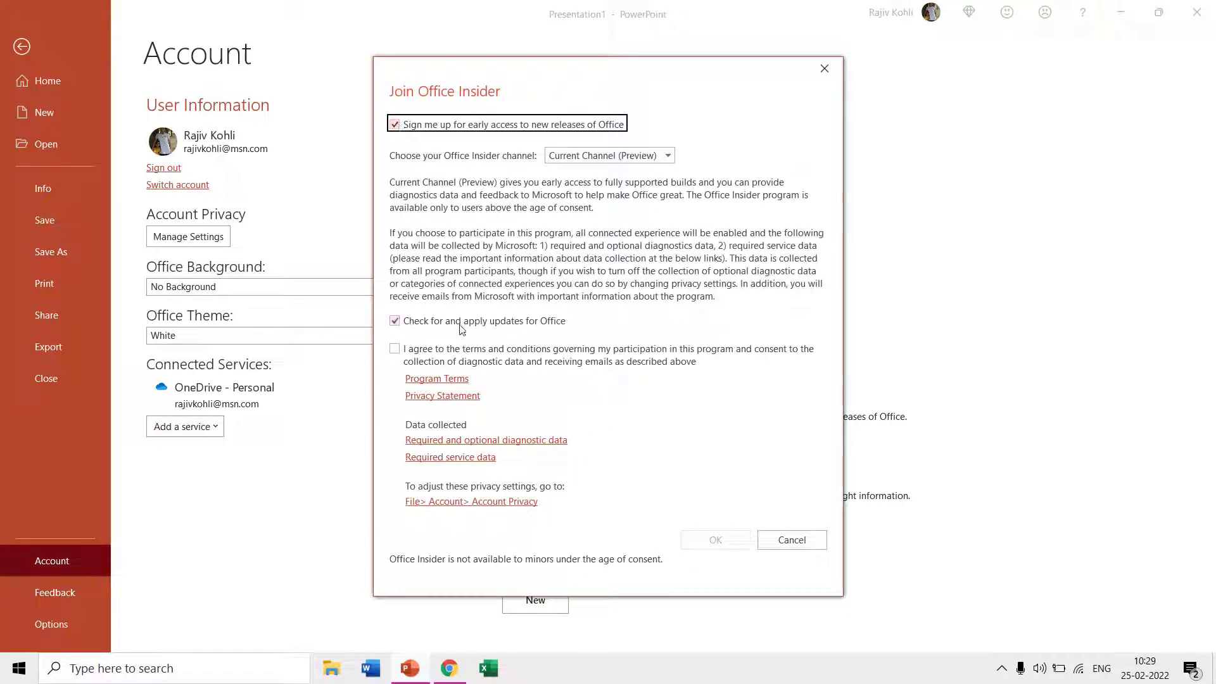
{"action": "left_click", "coordinate": [580, 157]}
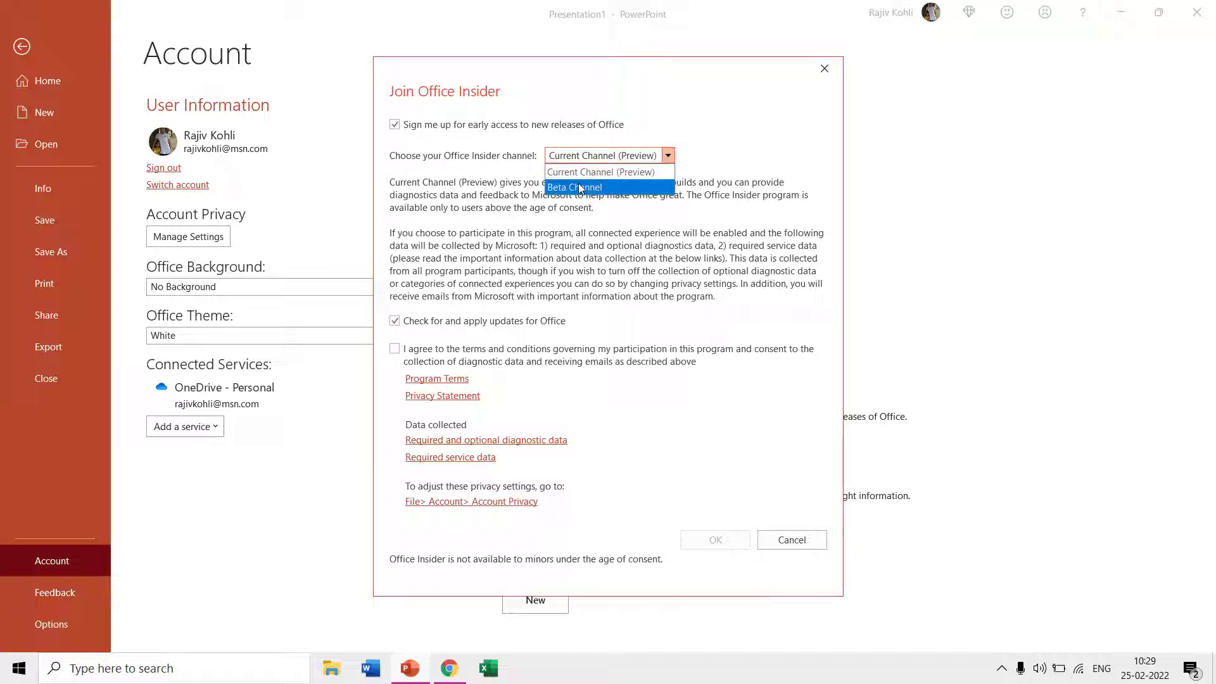
{"action": "left_click", "coordinate": [580, 188]}
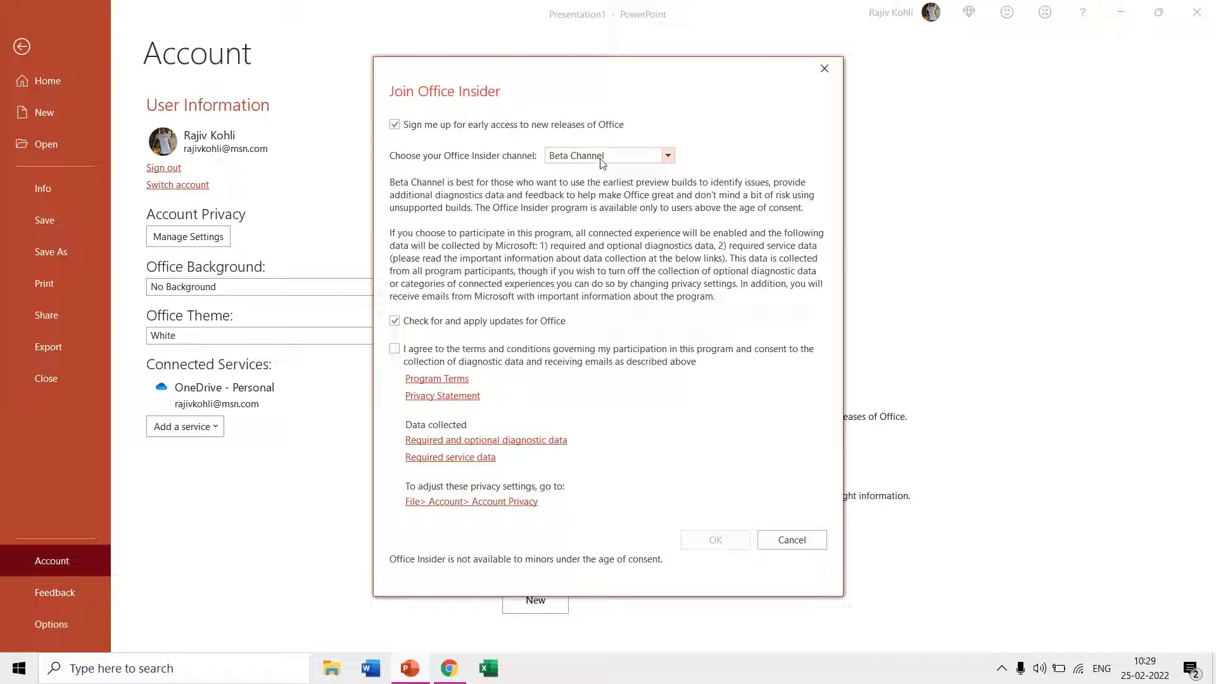
{"action": "left_click", "coordinate": [394, 348]}
{"action": "left_click", "coordinate": [715, 537]}
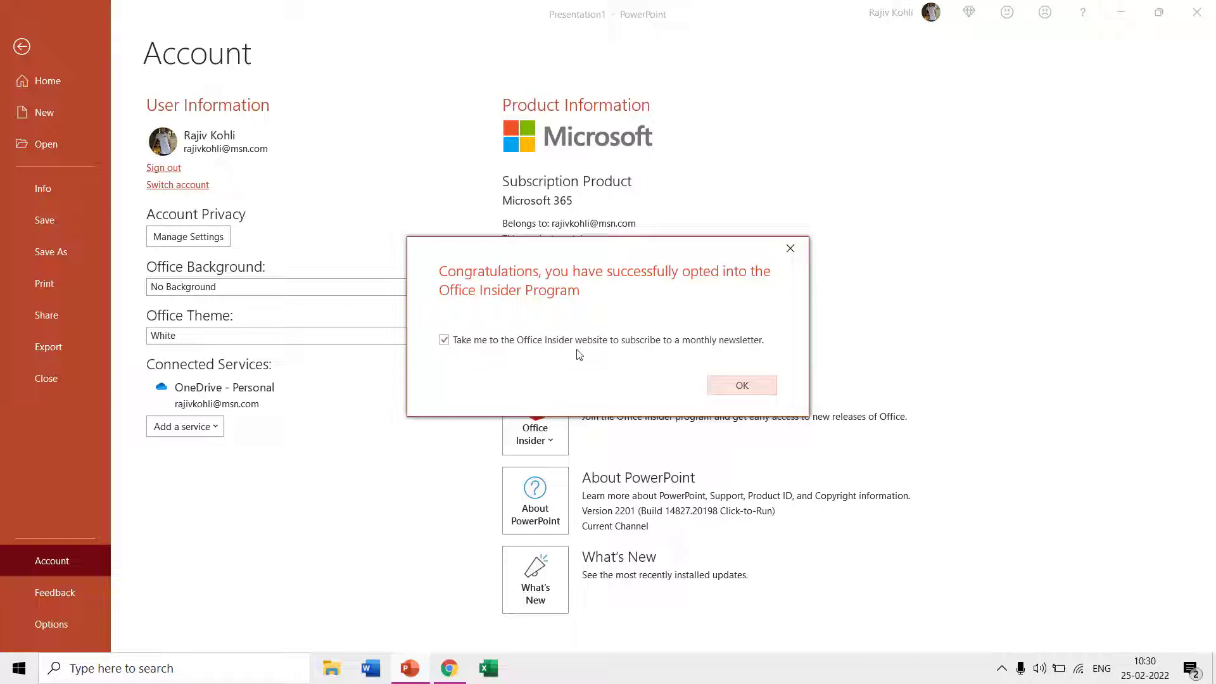
{"action": "left_click", "coordinate": [714, 346]}
{"action": "left_click", "coordinate": [735, 387]}
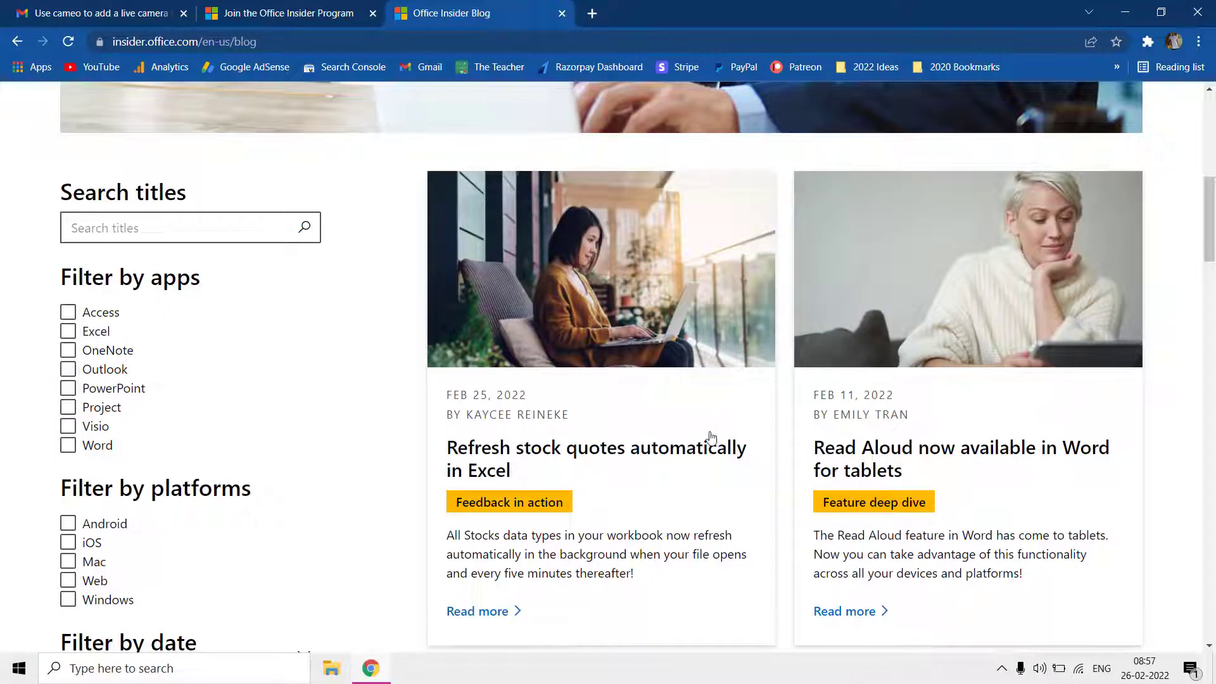
Scroll the Office Insider Blog until the cameo live camera feed article is visible.
{"action": "scroll", "coordinate": [710, 436], "scroll_direction": "down", "scroll_amount": 1}
{"action": "scroll", "coordinate": [711, 436], "scroll_direction": "down", "scroll_amount": 1}
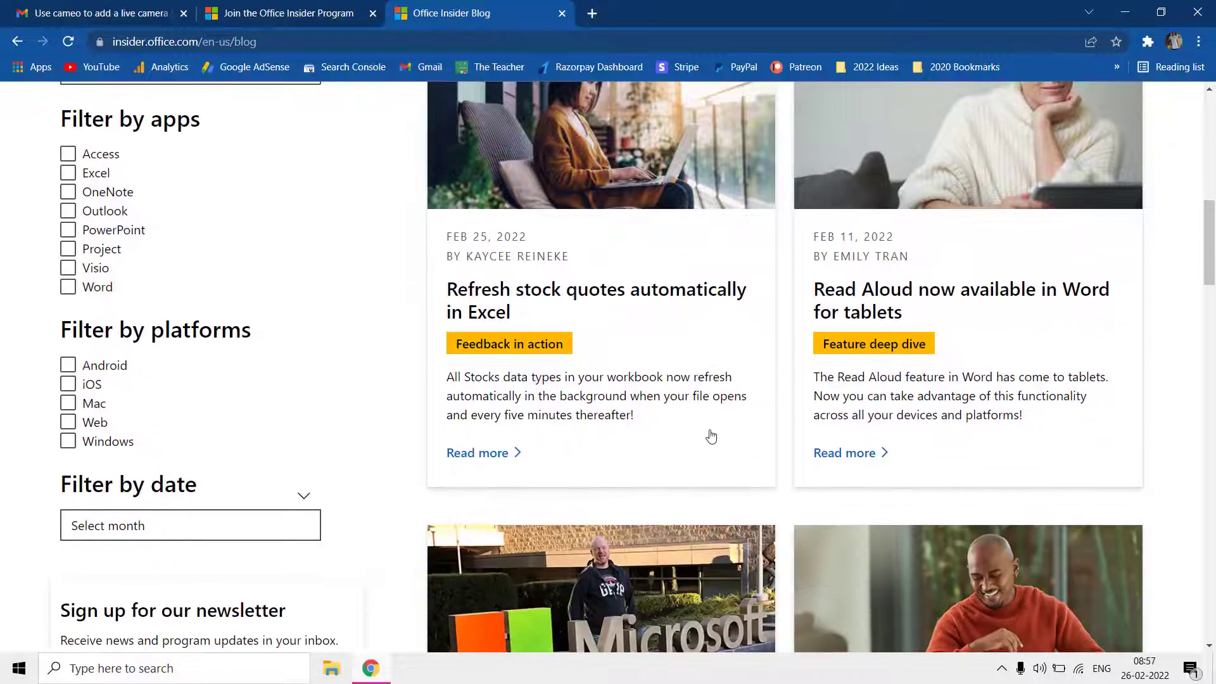
{"action": "scroll", "coordinate": [711, 435], "scroll_direction": "down", "scroll_amount": 1}
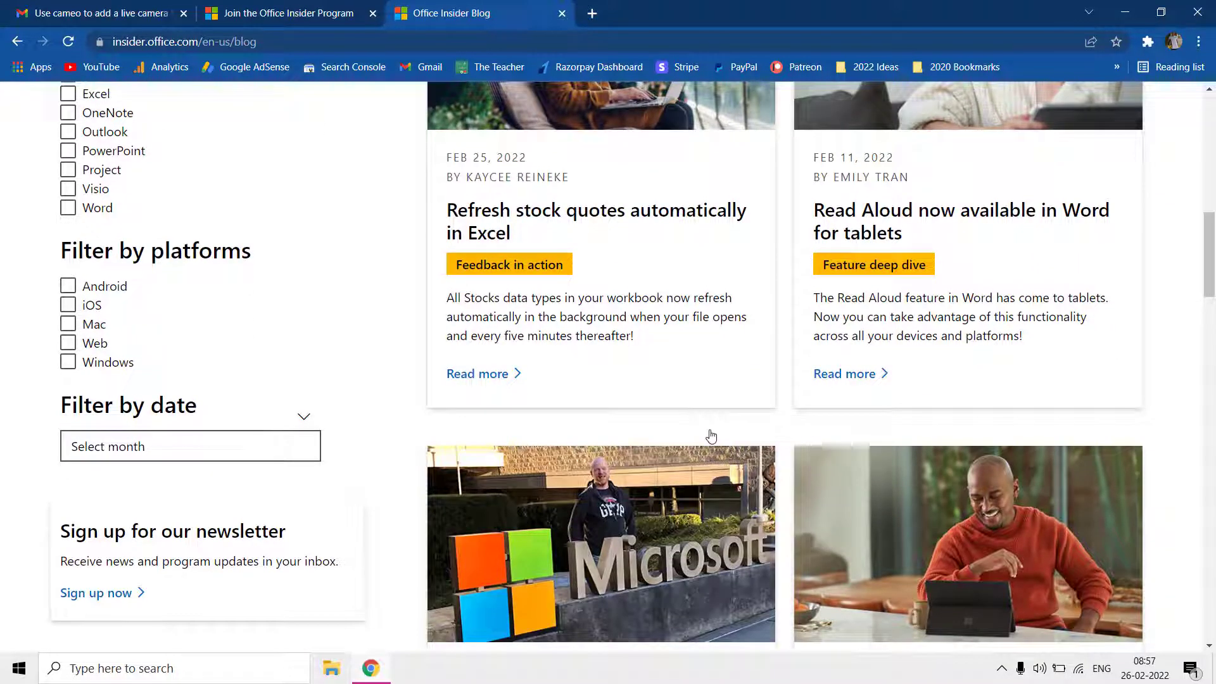
{"action": "scroll", "coordinate": [711, 435], "scroll_direction": "down", "scroll_amount": 3}
{"action": "scroll", "coordinate": [711, 435], "scroll_direction": "down", "scroll_amount": 2}
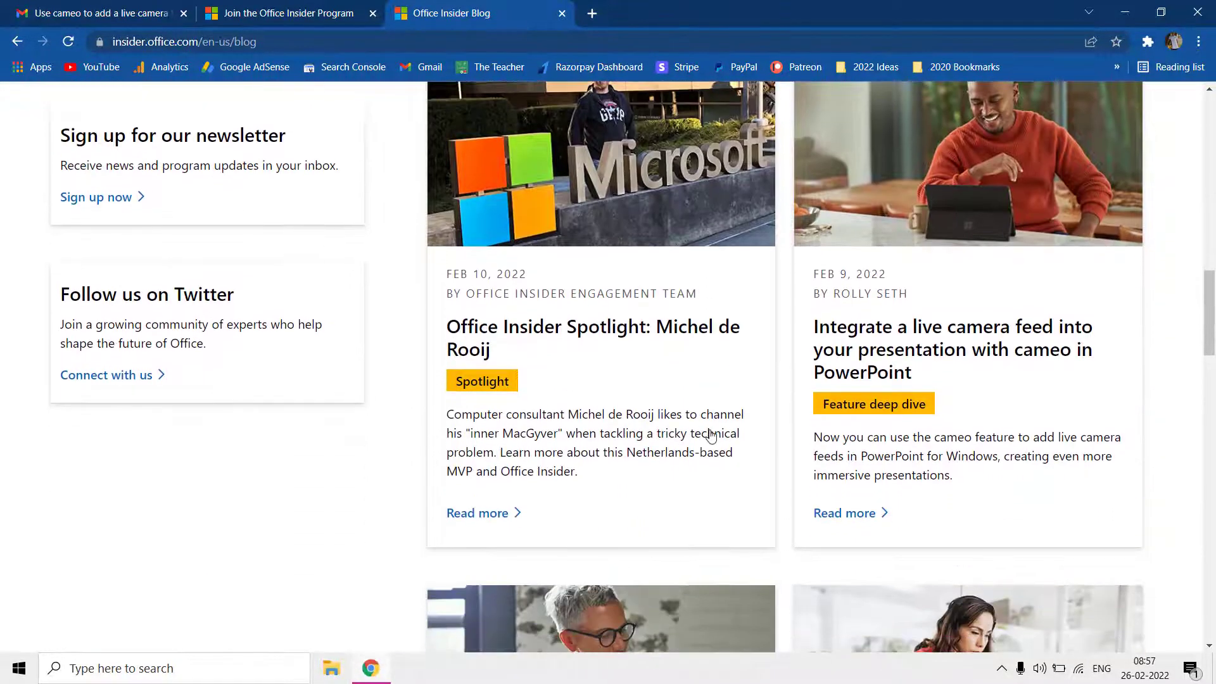
{"action": "scroll", "coordinate": [711, 436], "scroll_direction": "down", "scroll_amount": 1}
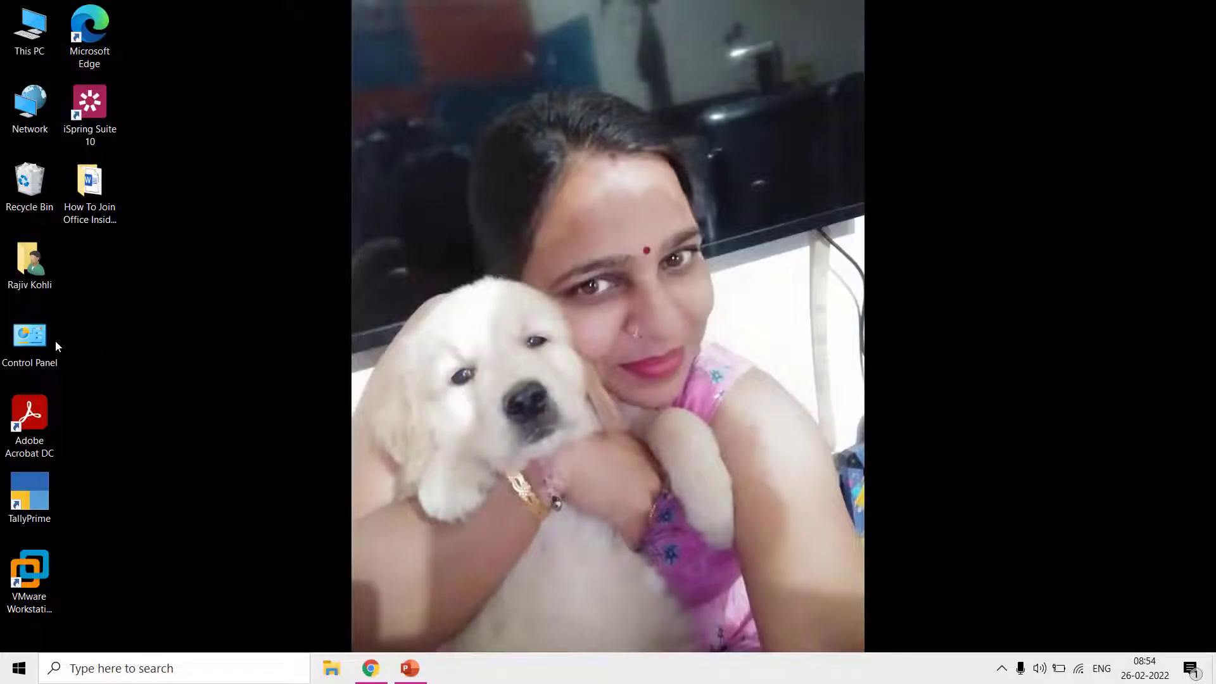
Choose Online Repair for Microsoft 365 via Control Panel's Programs and Features.
{"action": "double_click", "coordinate": [35, 343]}
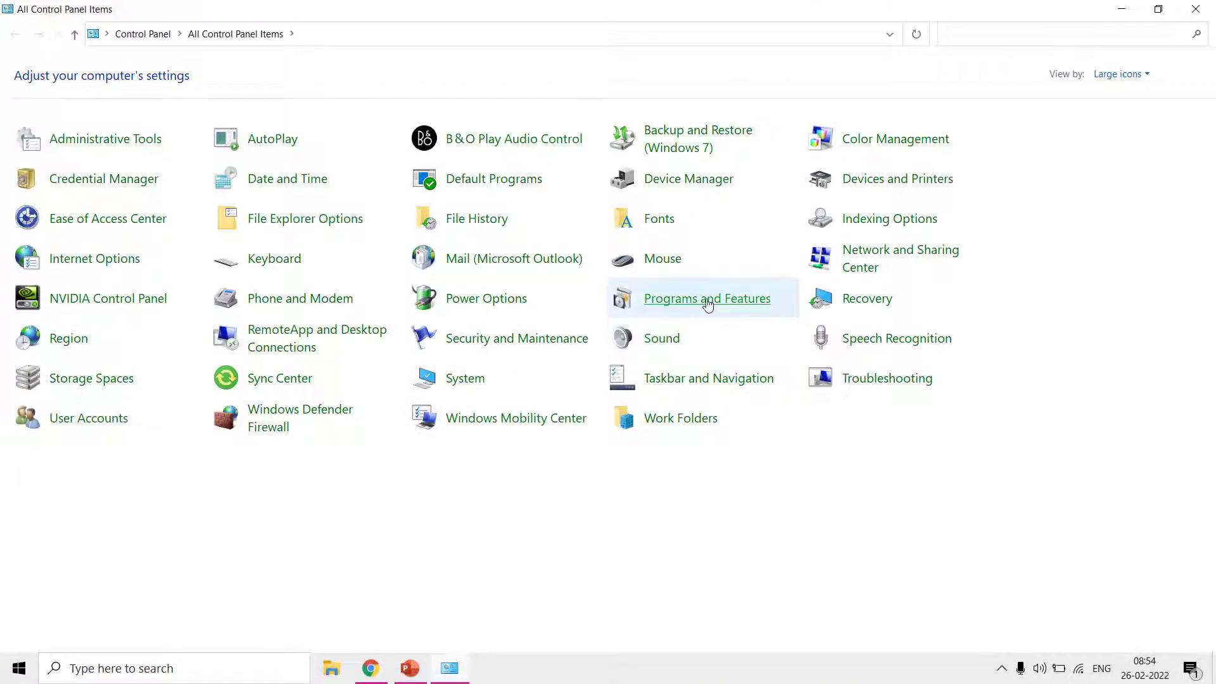
{"action": "left_click", "coordinate": [706, 303]}
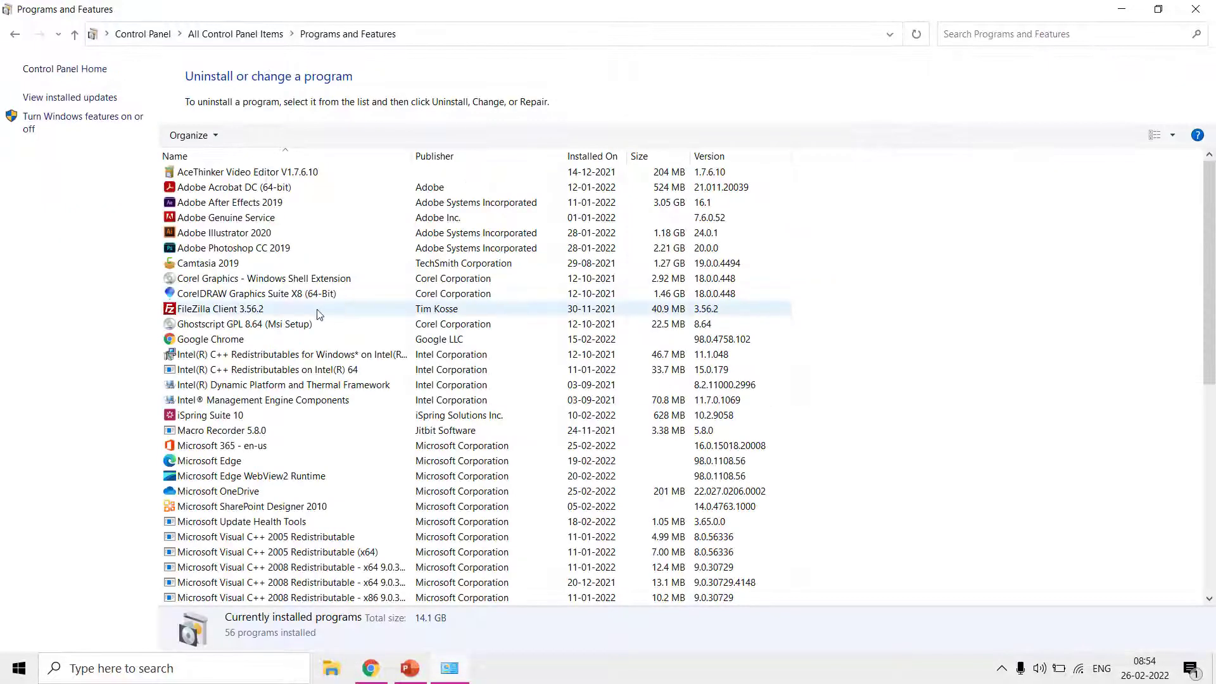
{"action": "left_click", "coordinate": [235, 447]}
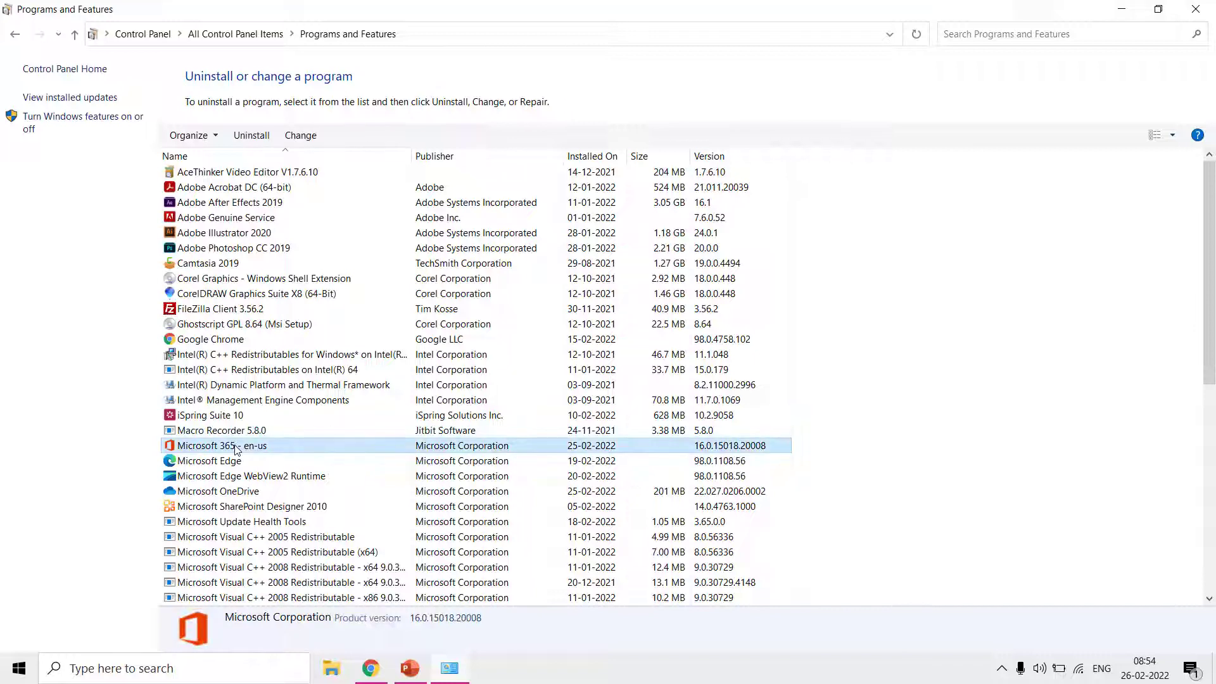
{"action": "right_click", "coordinate": [236, 448]}
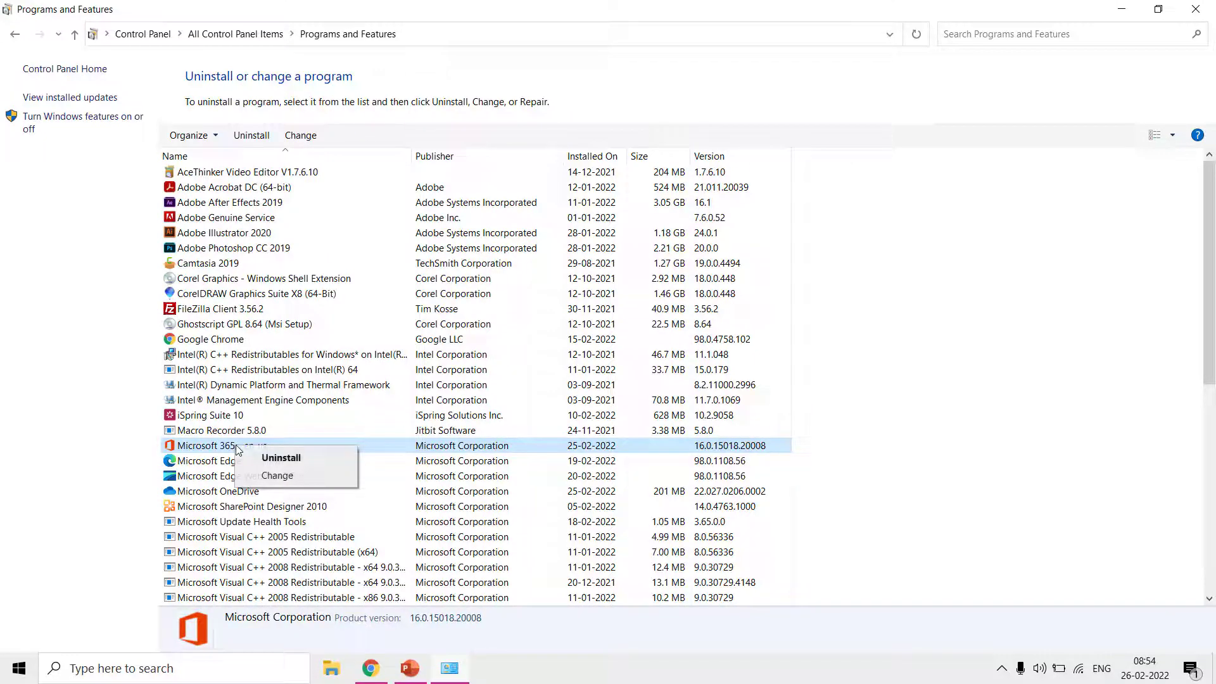
{"action": "left_click", "coordinate": [277, 476]}
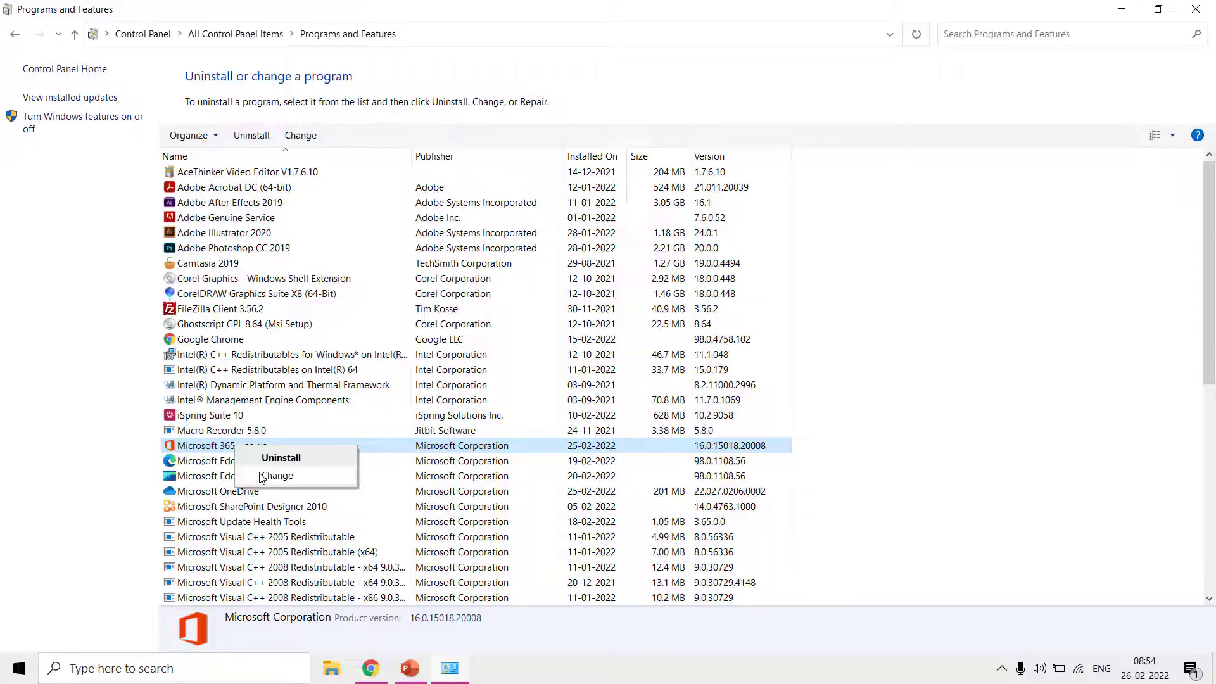
{"action": "left_click", "coordinate": [443, 382]}
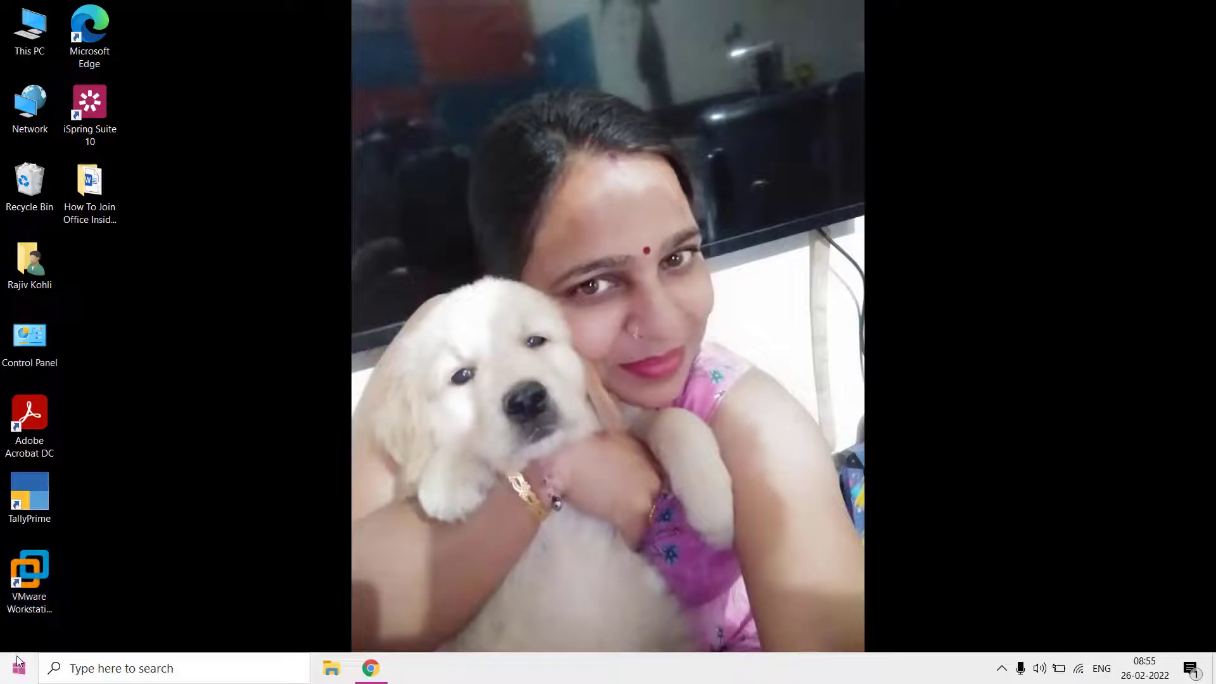
Launch PowerPoint, confirm Beta Channel version 2203 on the Account page, and create a blank presentation.
{"action": "left_click", "coordinate": [18, 662]}
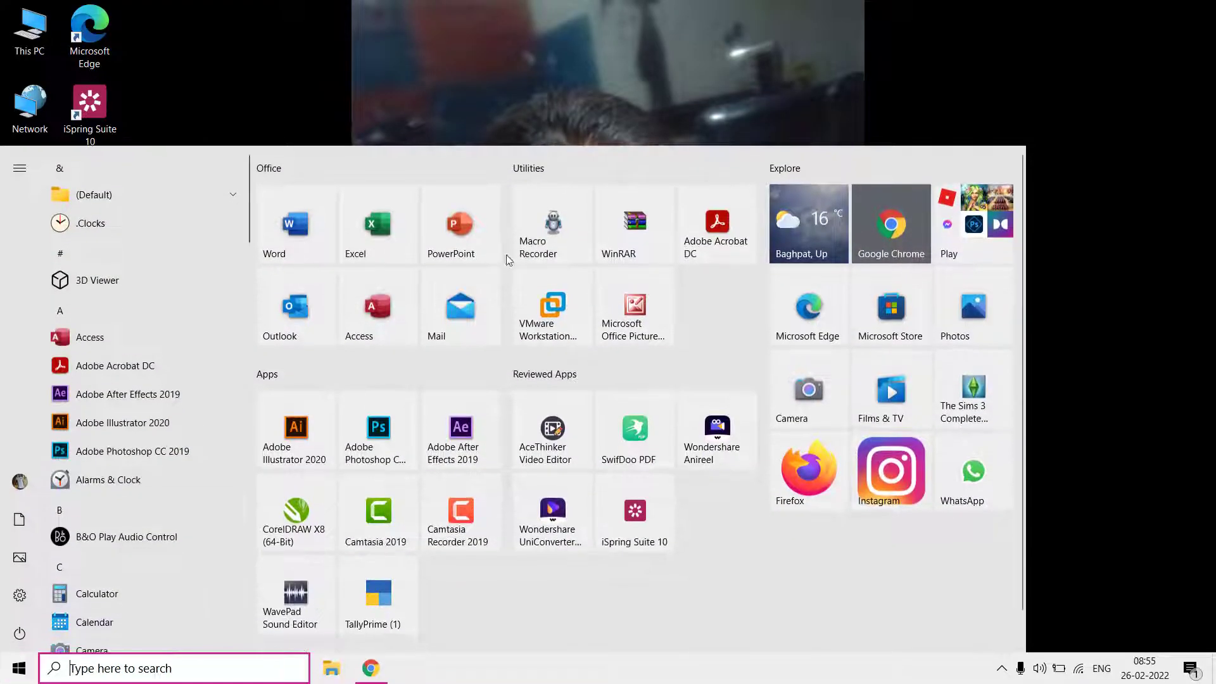
{"action": "left_click", "coordinate": [515, 223]}
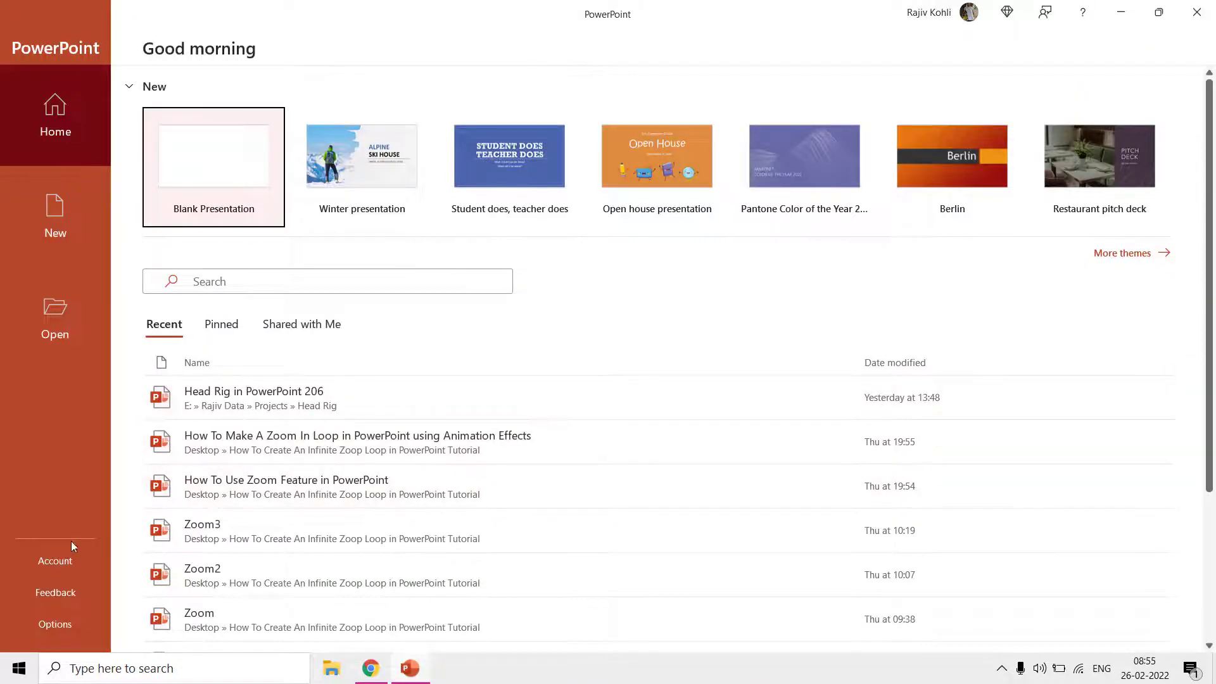
{"action": "left_click", "coordinate": [54, 560]}
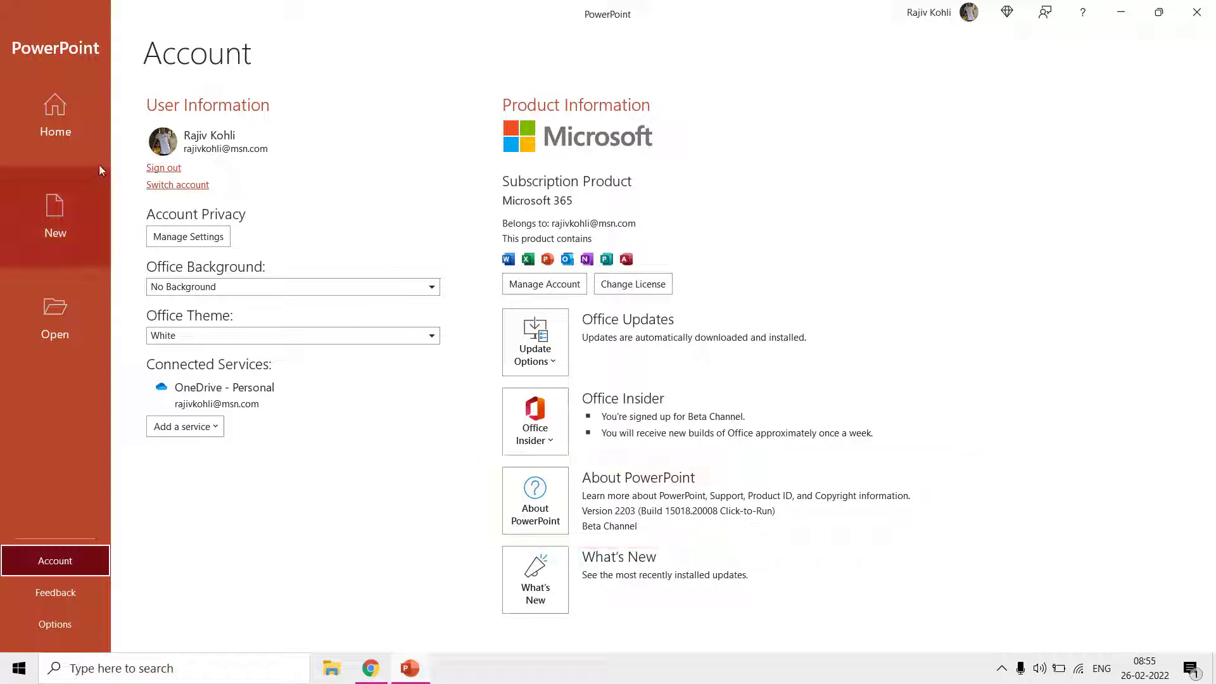
{"action": "left_click", "coordinate": [84, 118]}
{"action": "left_click", "coordinate": [212, 158]}
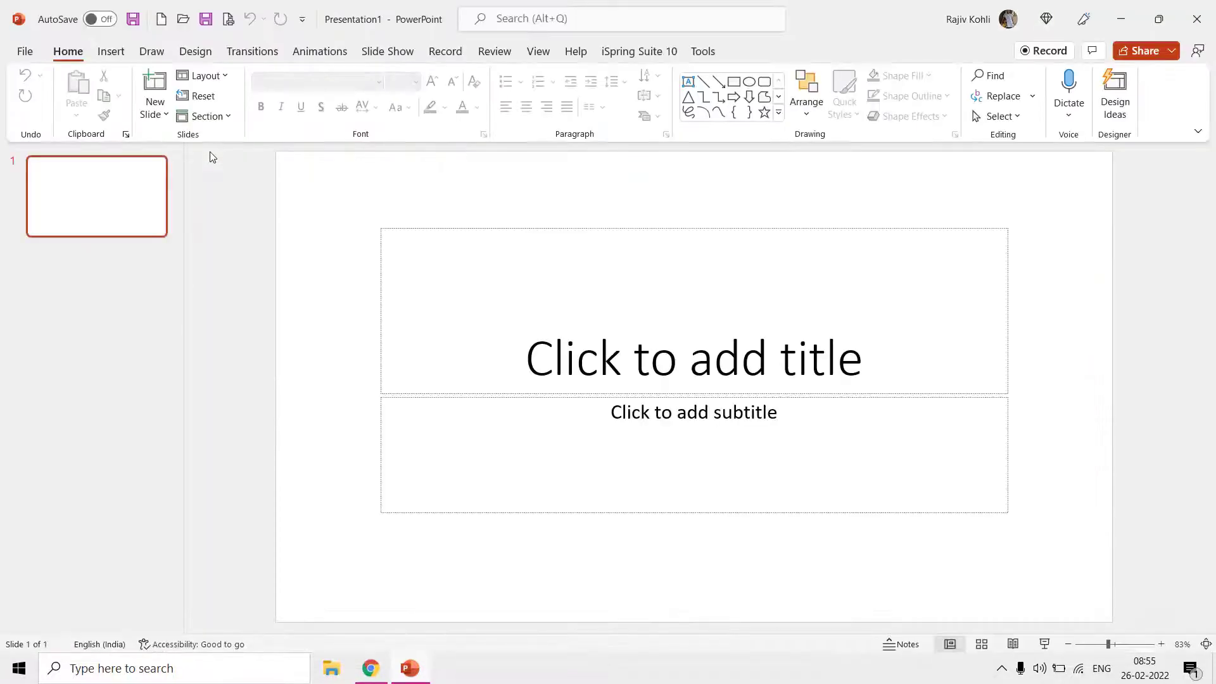
Insert a Cameo camera feed on the slide and turn on its live webcam preview.
{"action": "left_click", "coordinate": [111, 51]}
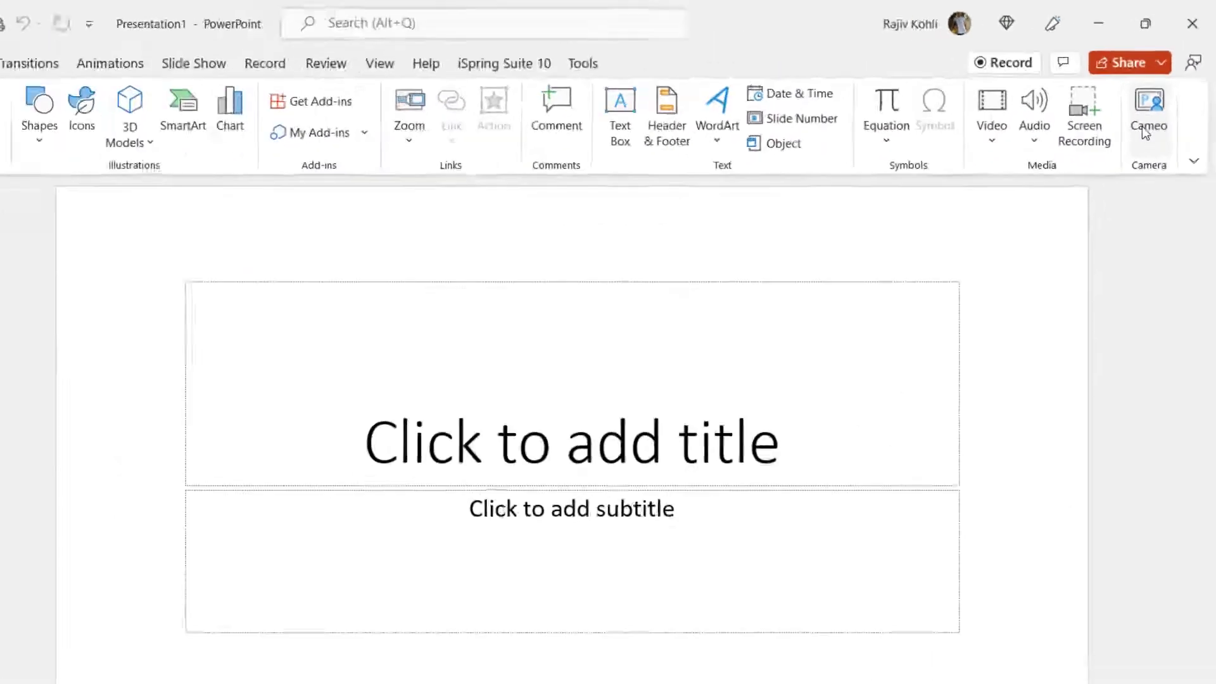
{"action": "left_click", "coordinate": [1147, 126]}
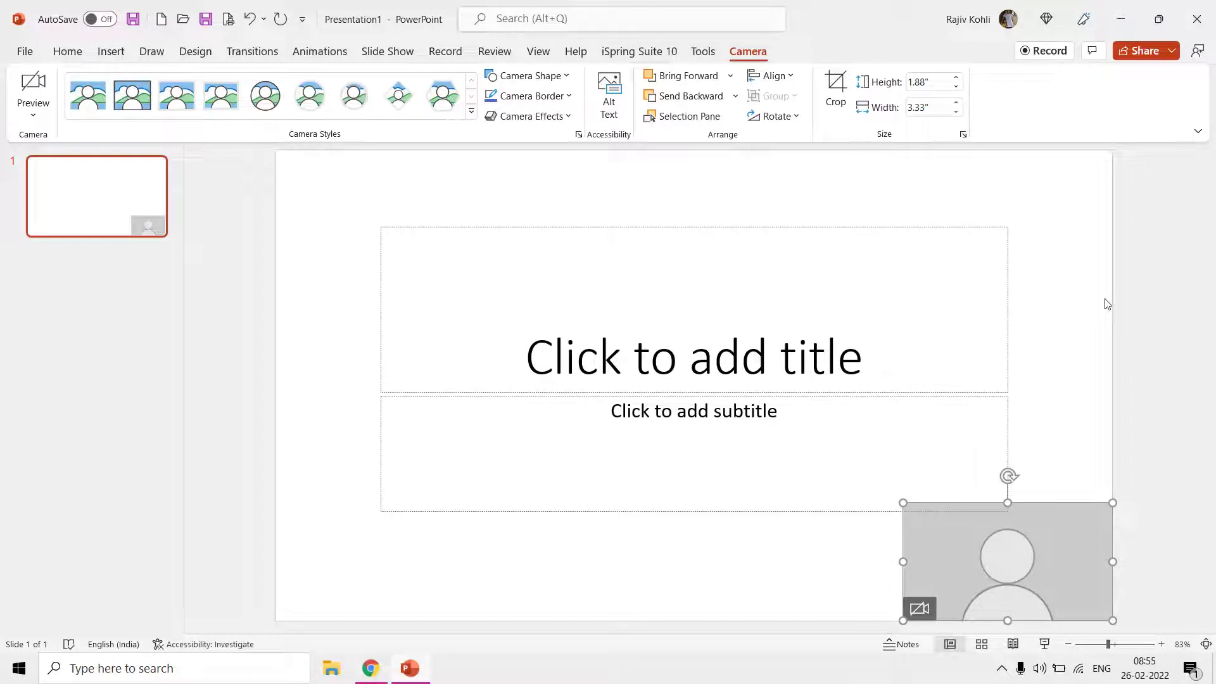
{"action": "left_click", "coordinate": [920, 610]}
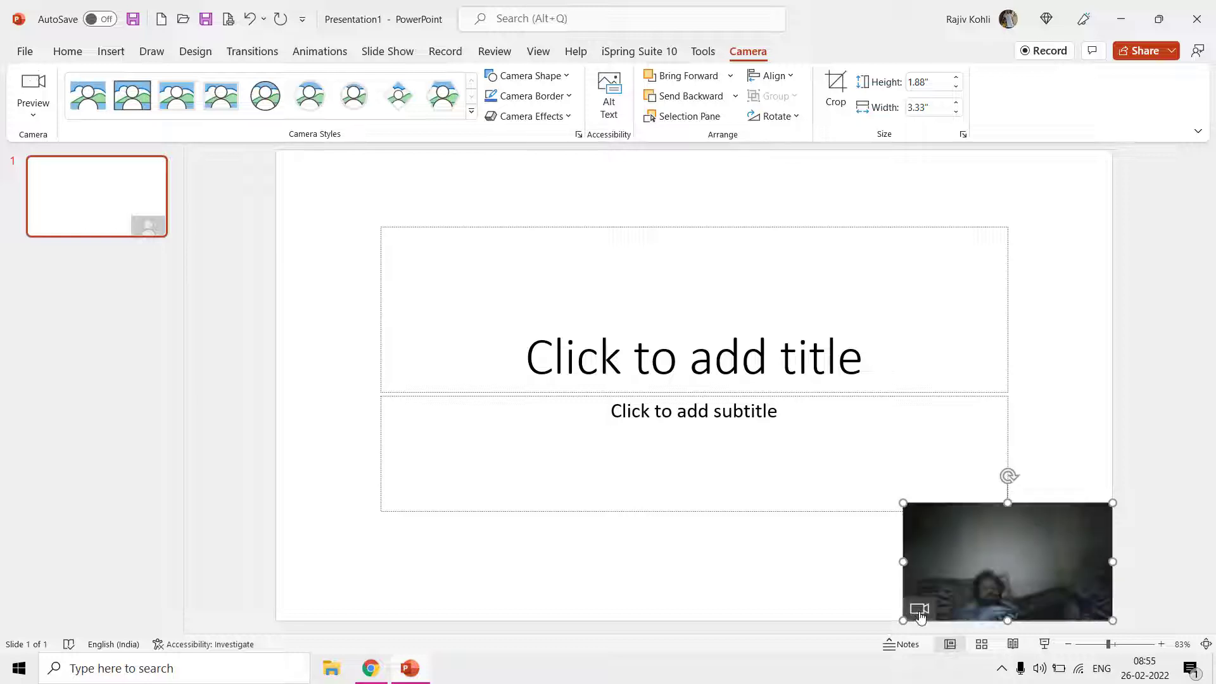